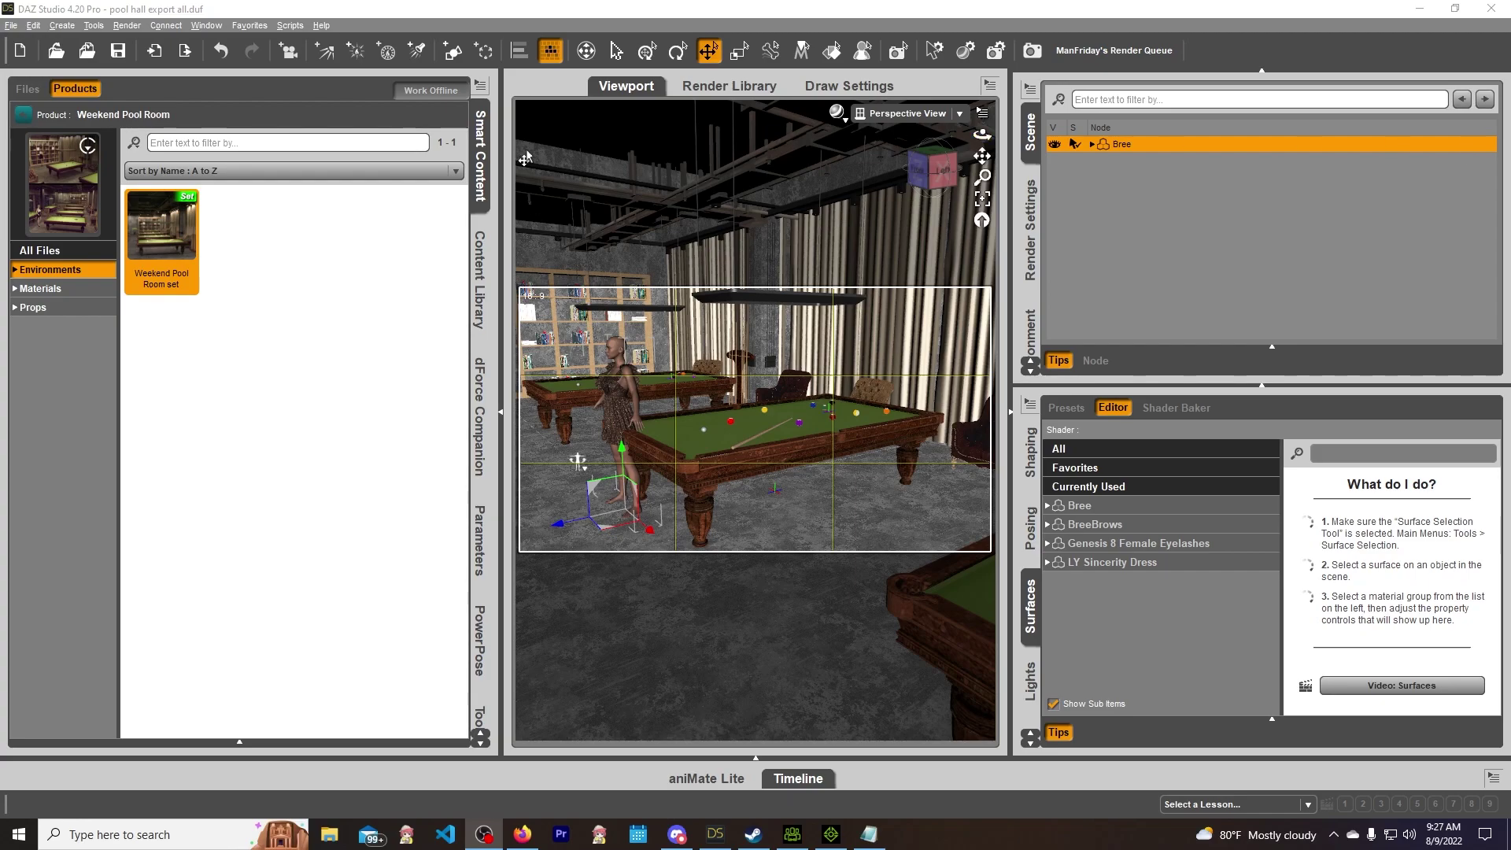
Delete the Weekend Pool Room set parented under Bree from the scene
{"action": "left_click", "coordinate": [693, 6]}
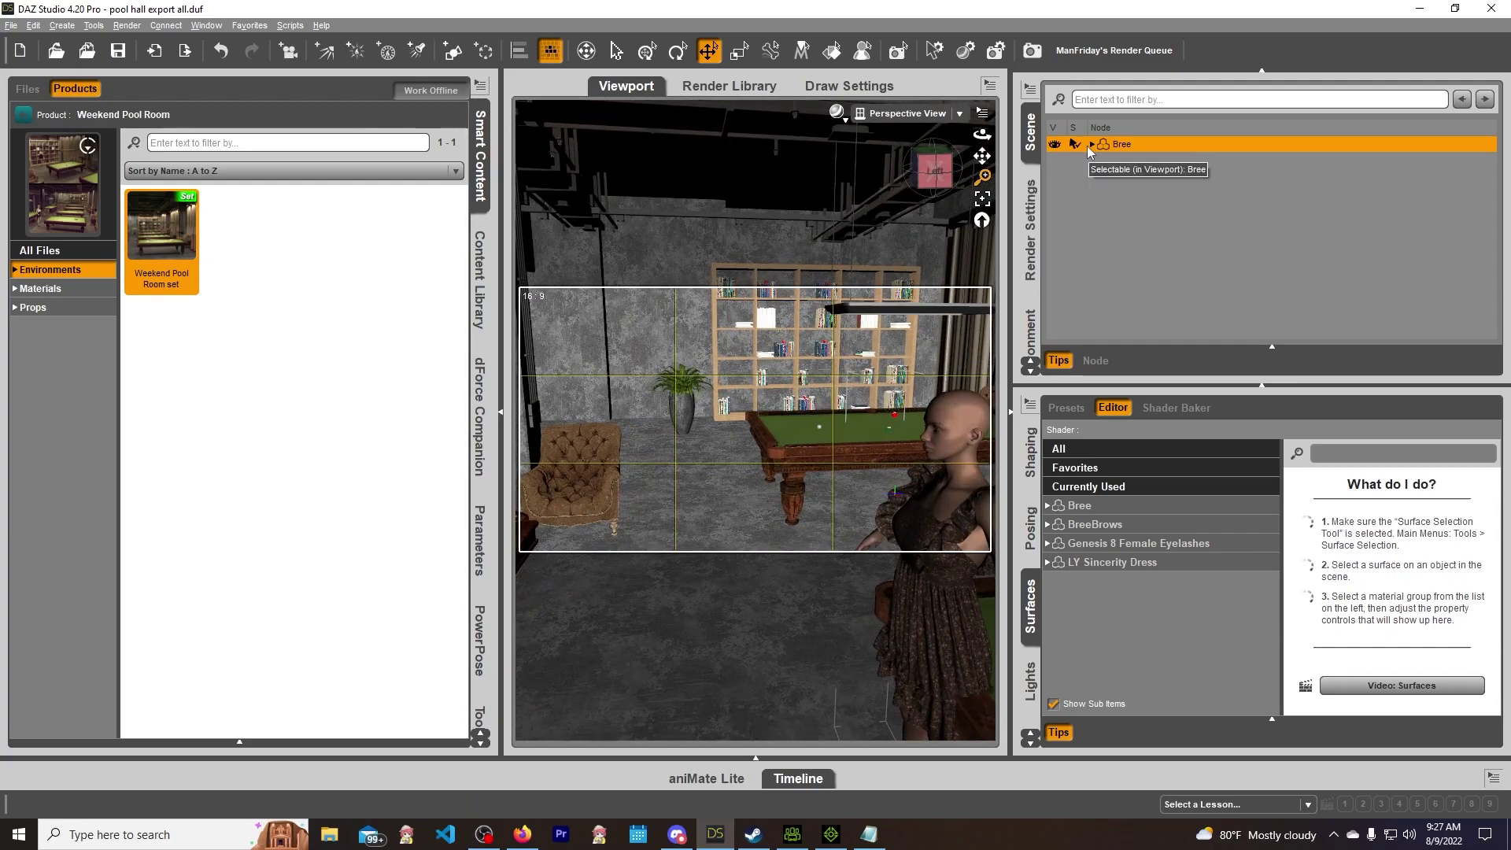
{"action": "left_click", "coordinate": [1090, 145]}
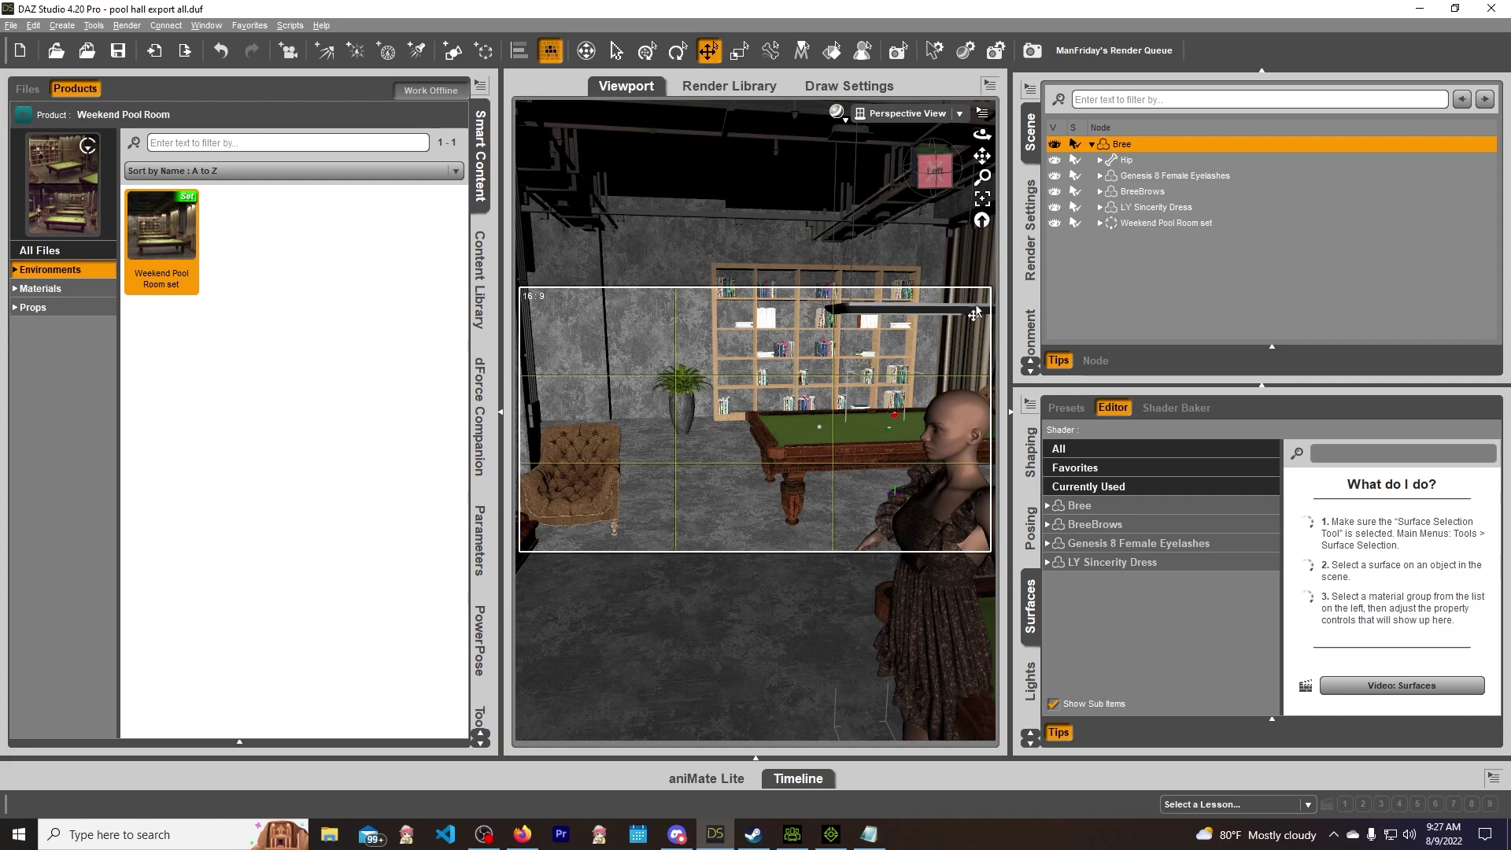
{"action": "left_click", "coordinate": [1092, 144]}
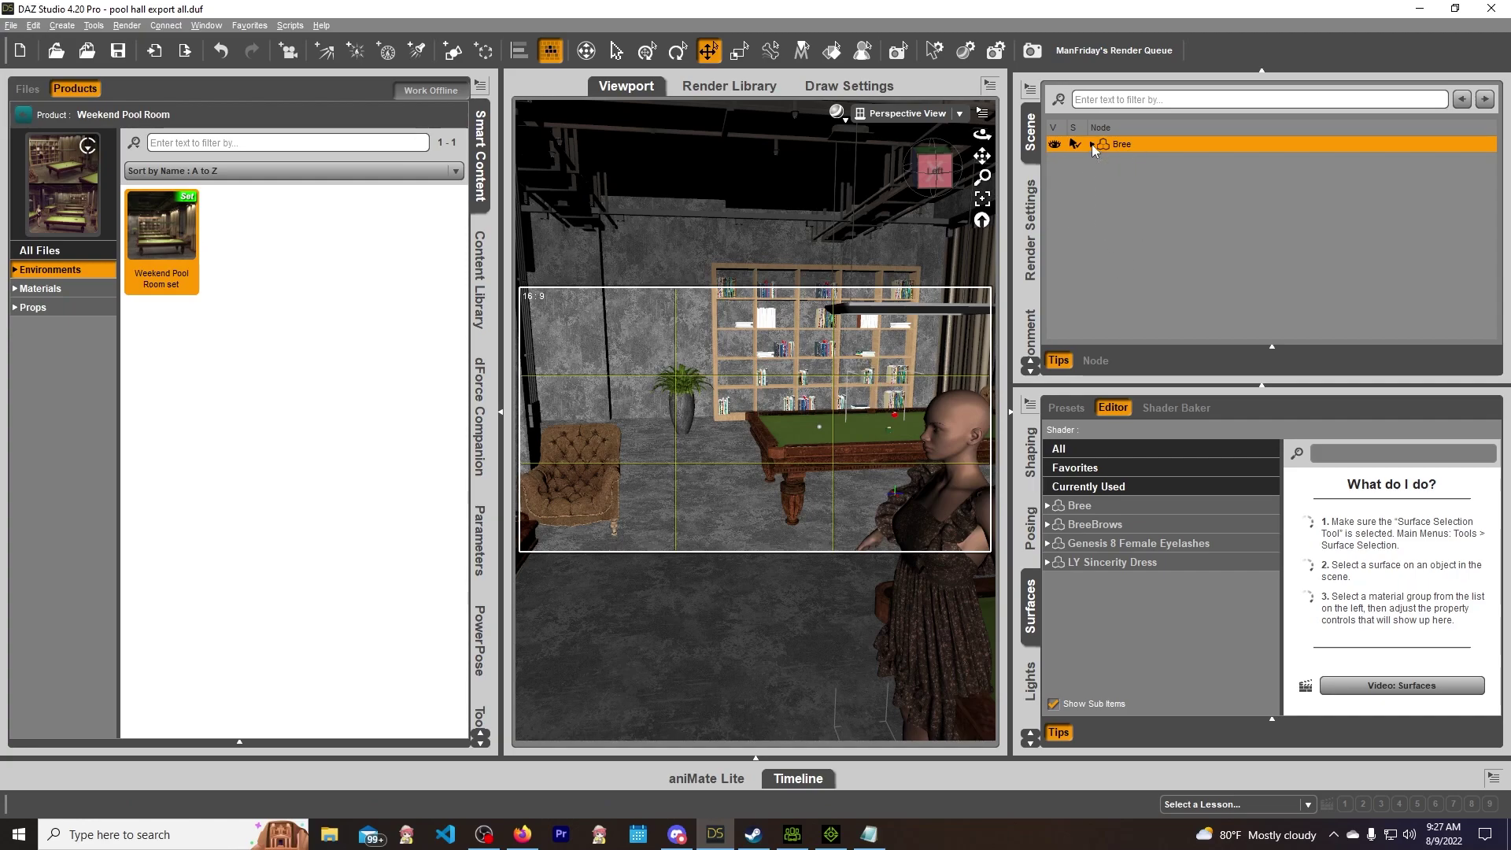
{"action": "left_click", "coordinate": [1091, 144]}
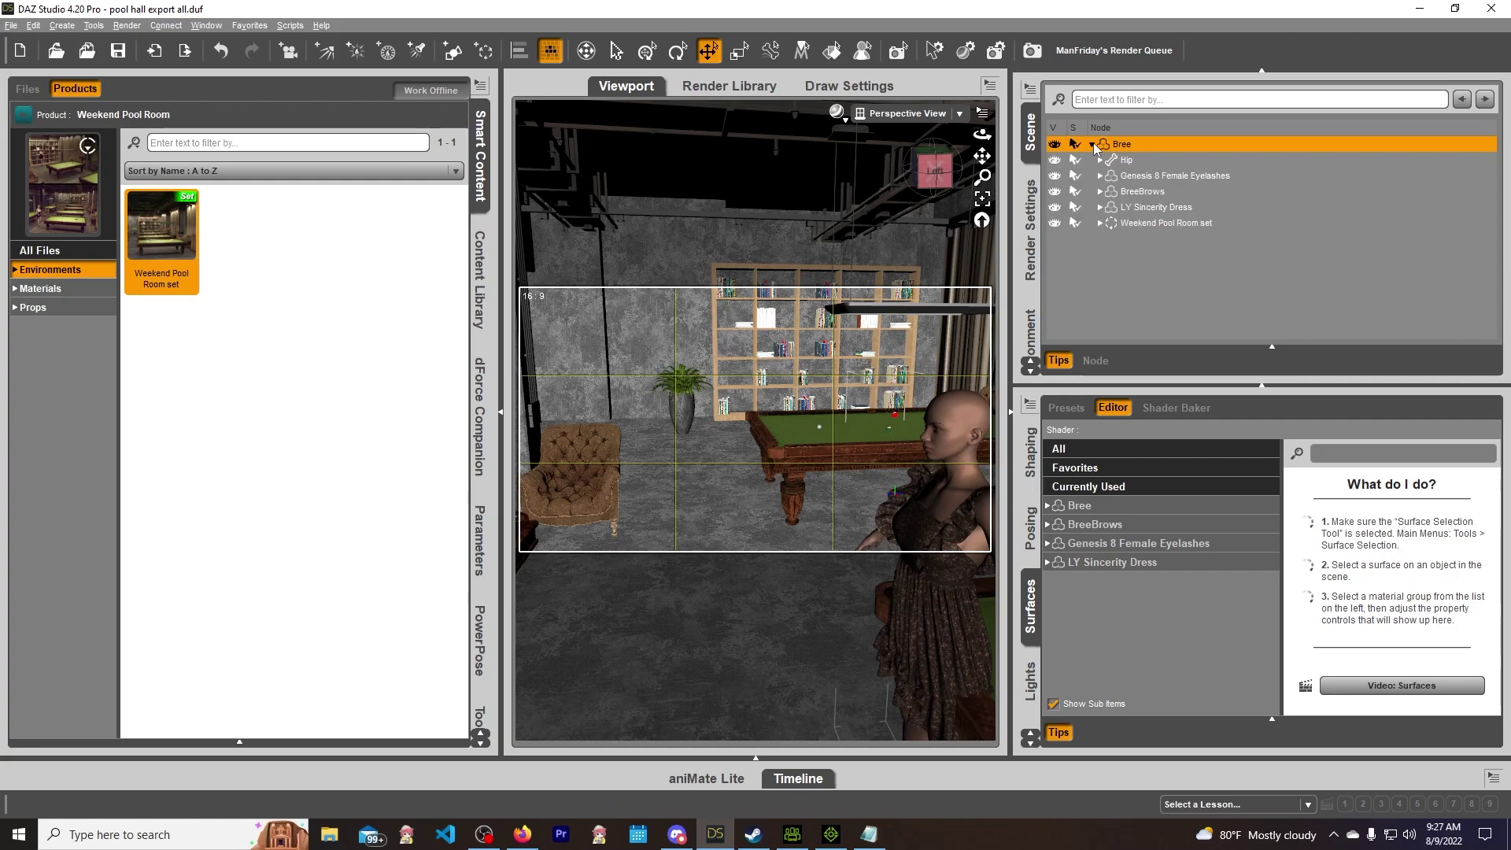
{"action": "left_click", "coordinate": [1135, 222]}
{"action": "key", "text": "Delete"}
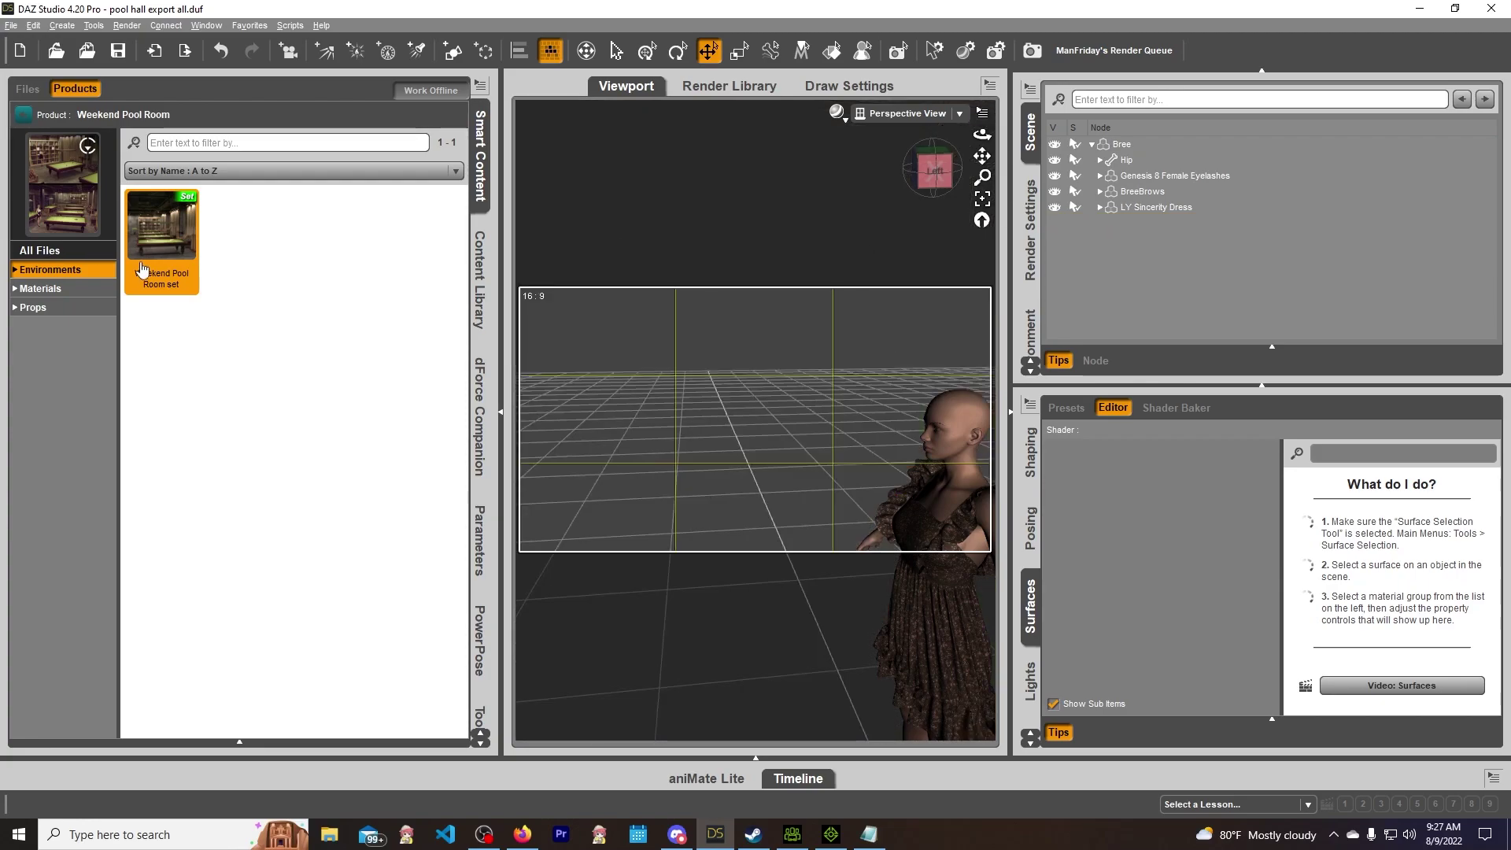
Load the Weekend Pool Room set into the scene and parent it to Bree
{"action": "double_click", "coordinate": [161, 252]}
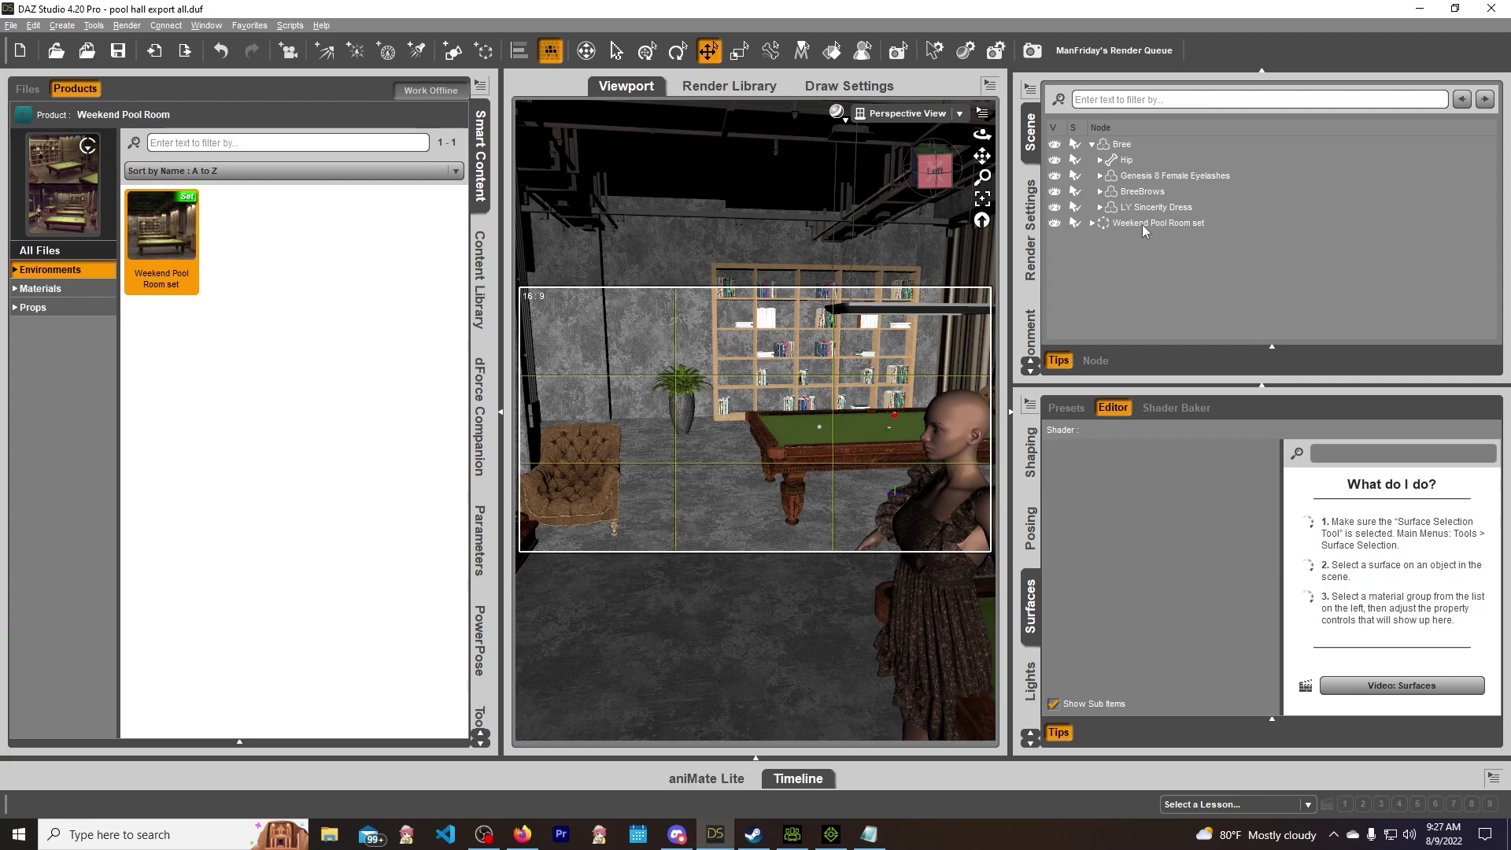
{"action": "left_click_drag", "start_coordinate": [1143, 226], "coordinate": [1106, 164]}
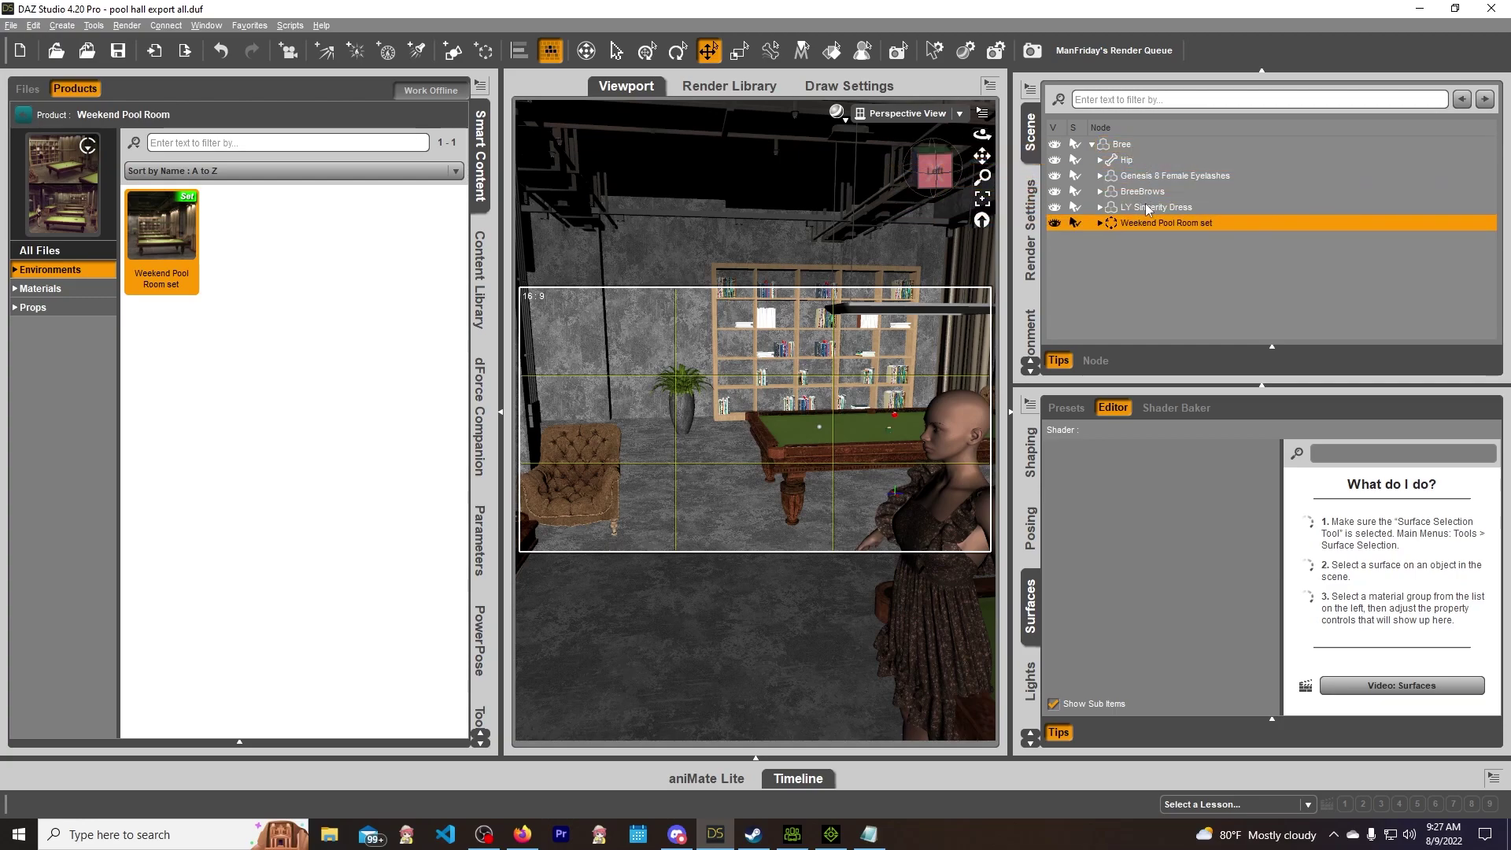
{"action": "left_click", "coordinate": [1092, 144]}
Export Bree as an Autodesk FBX, replacing the "pool hall" file in the prop exports folder and accepting the FBX 2012 -- Binary options
{"action": "left_click", "coordinate": [1103, 144]}
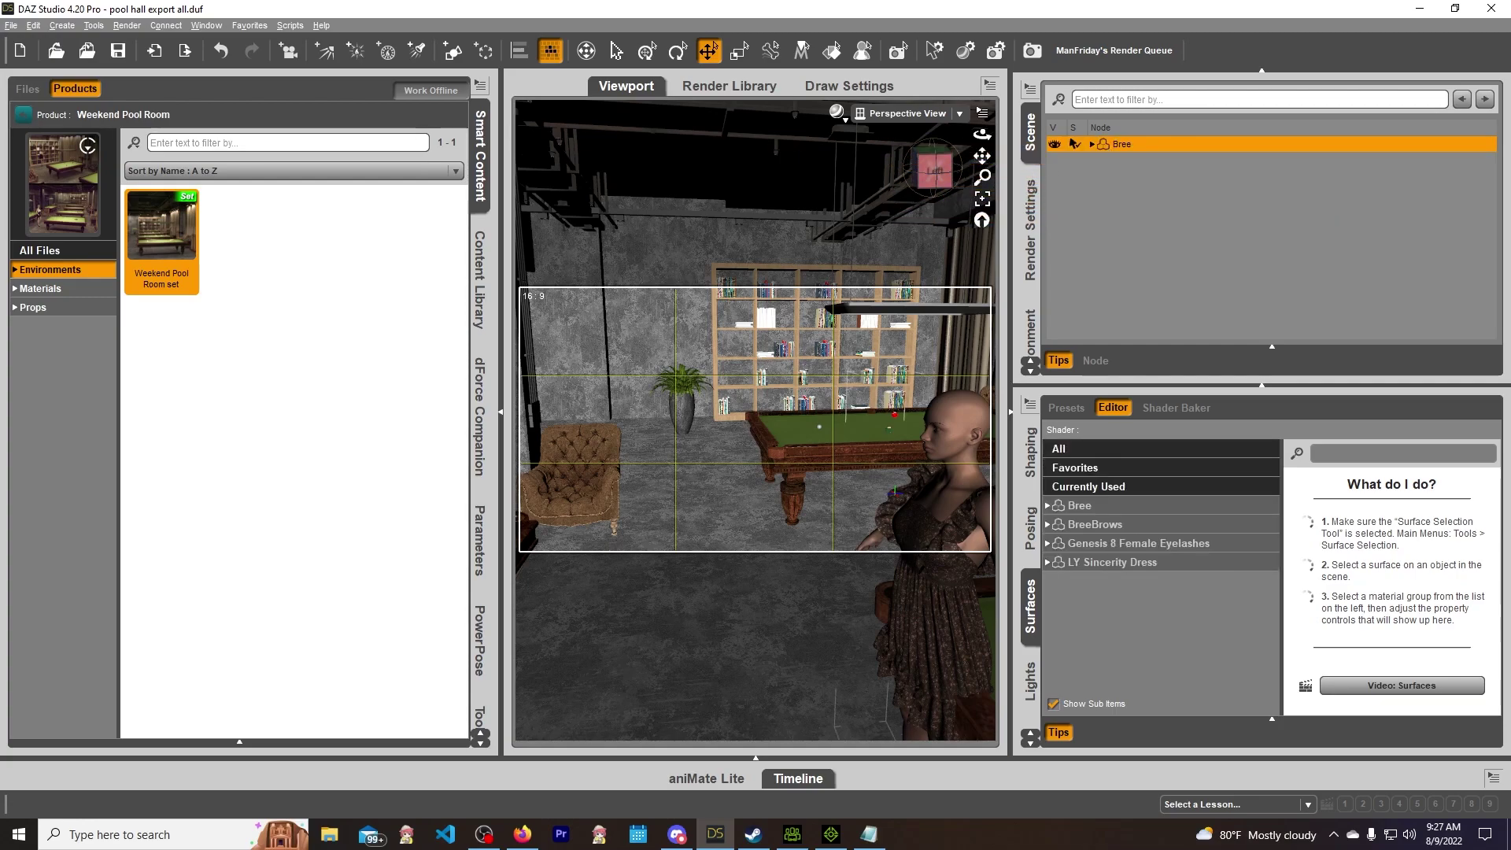
{"action": "left_click", "coordinate": [11, 25]}
{"action": "left_click", "coordinate": [52, 213]}
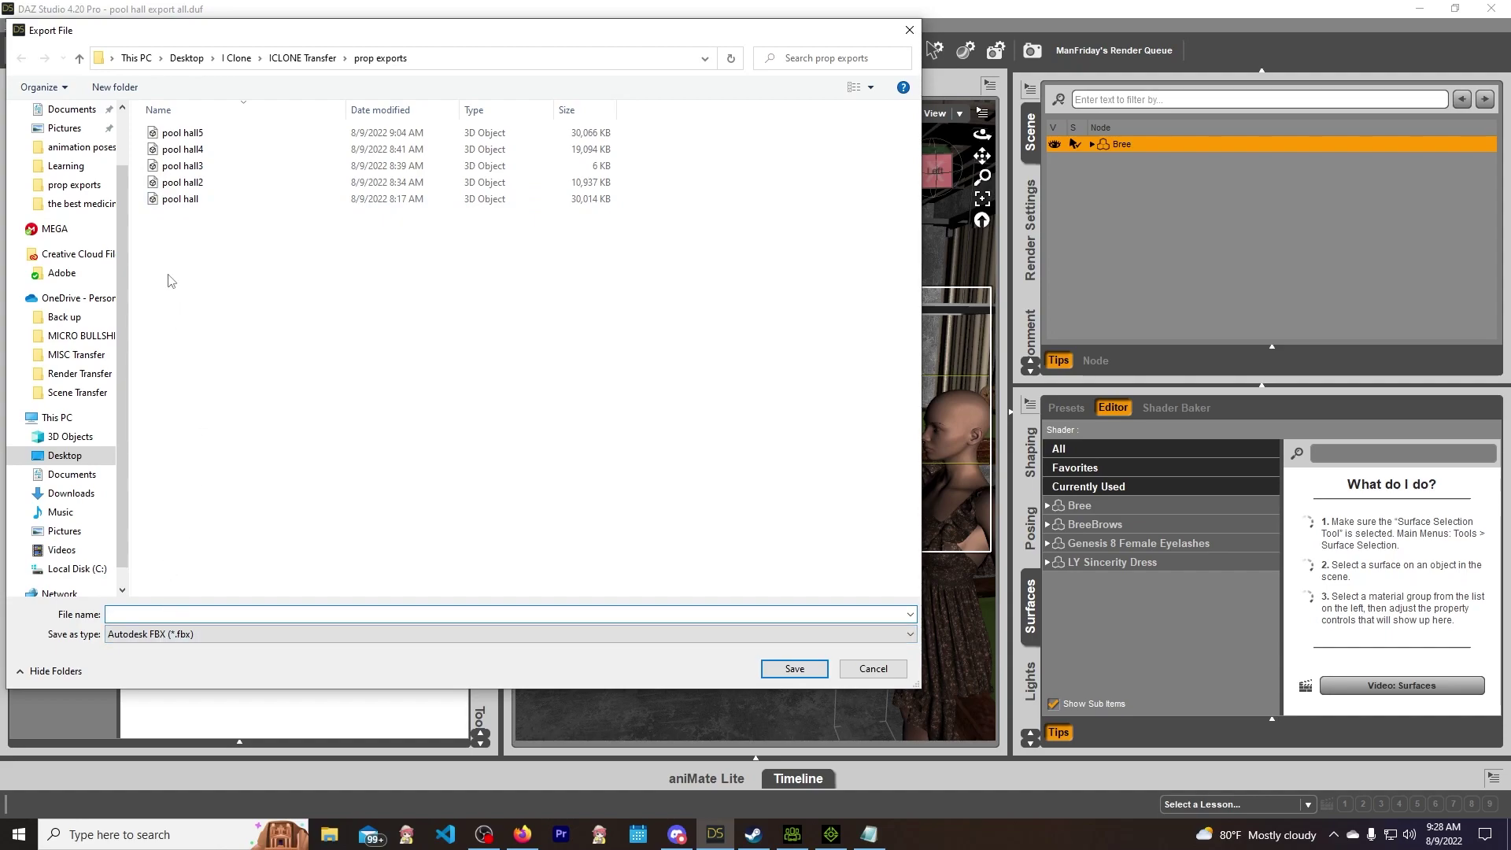
{"action": "left_click", "coordinate": [192, 200]}
{"action": "left_click", "coordinate": [797, 669]}
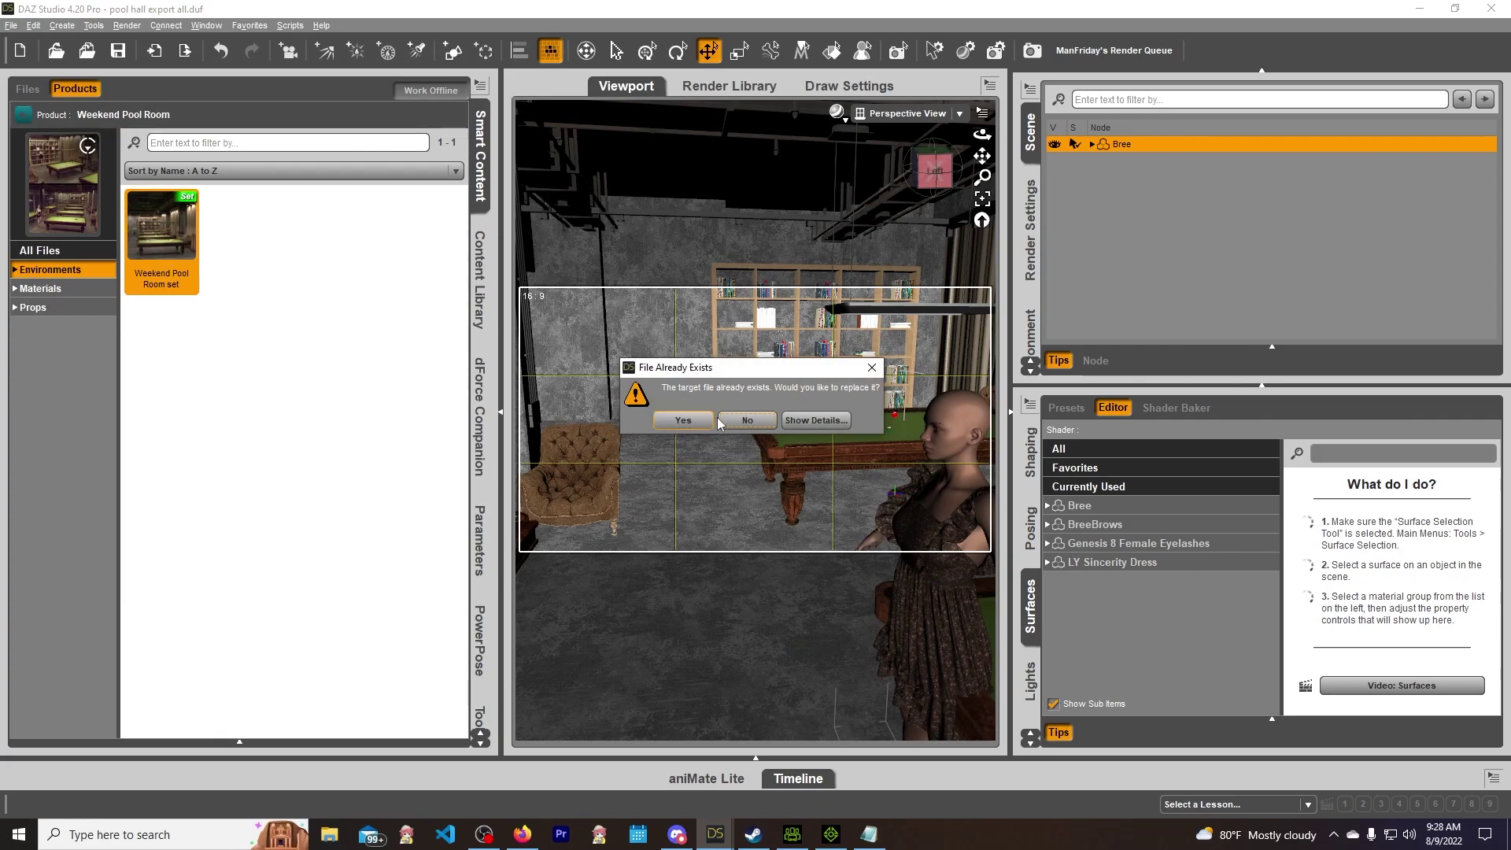
{"action": "left_click", "coordinate": [683, 421]}
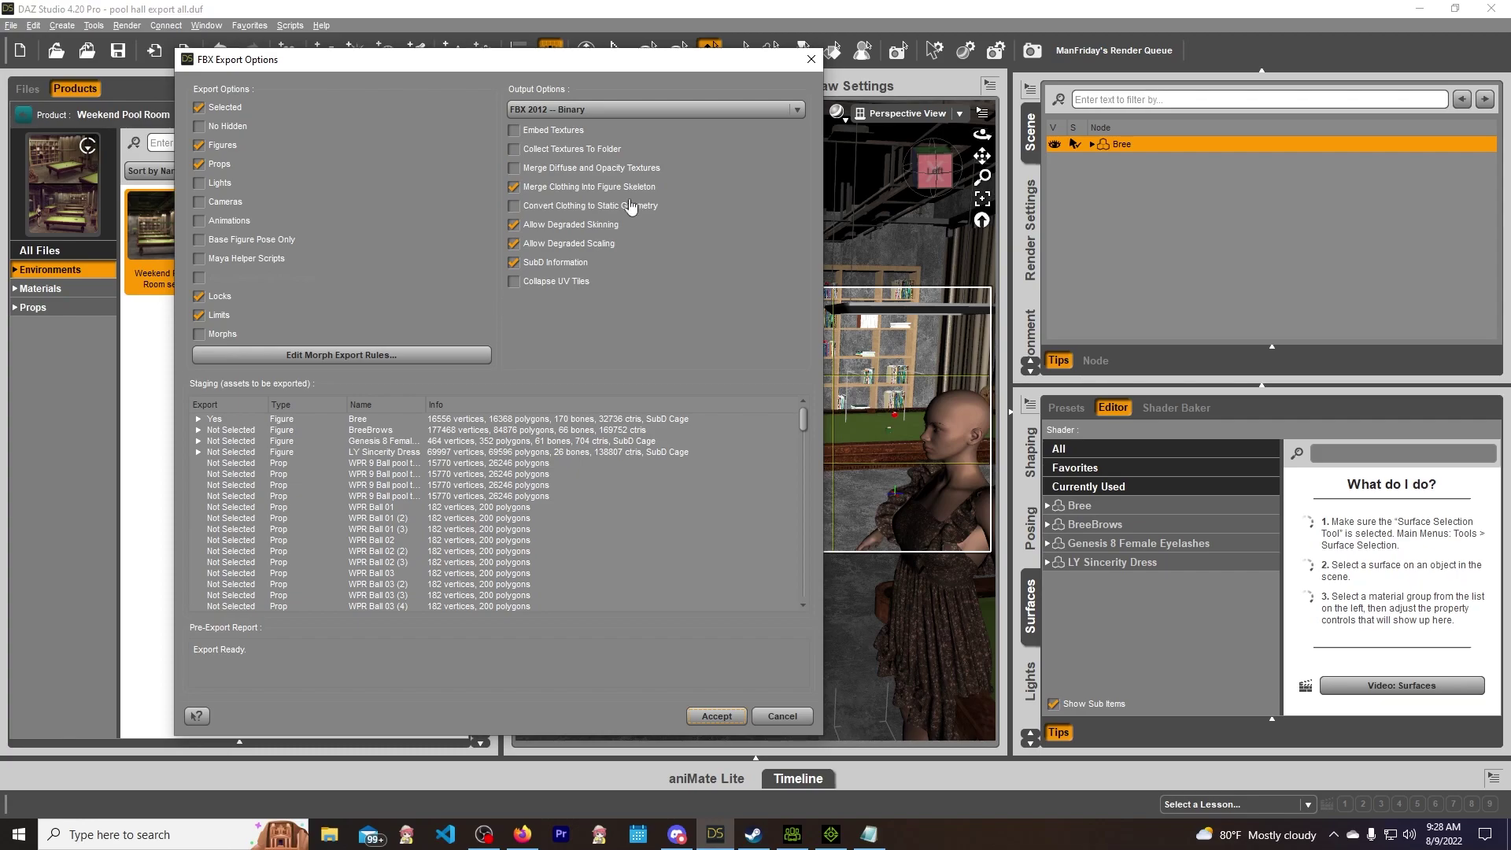
{"action": "left_click", "coordinate": [714, 717]}
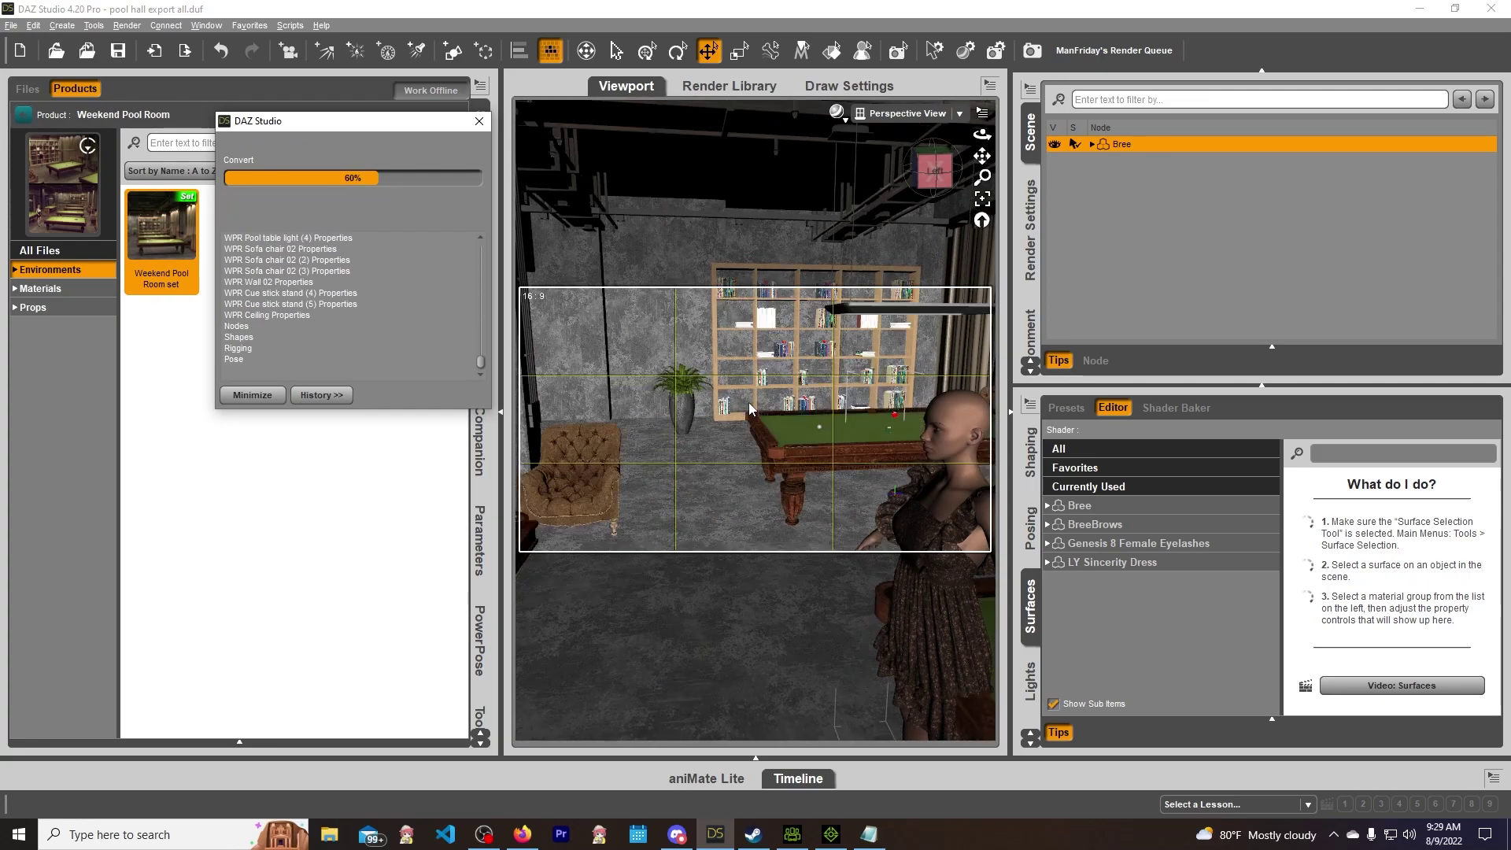
Switch to Character Creator 4 and load the CC4 Camila avatar without saving the current project
{"action": "left_click", "coordinate": [791, 834]}
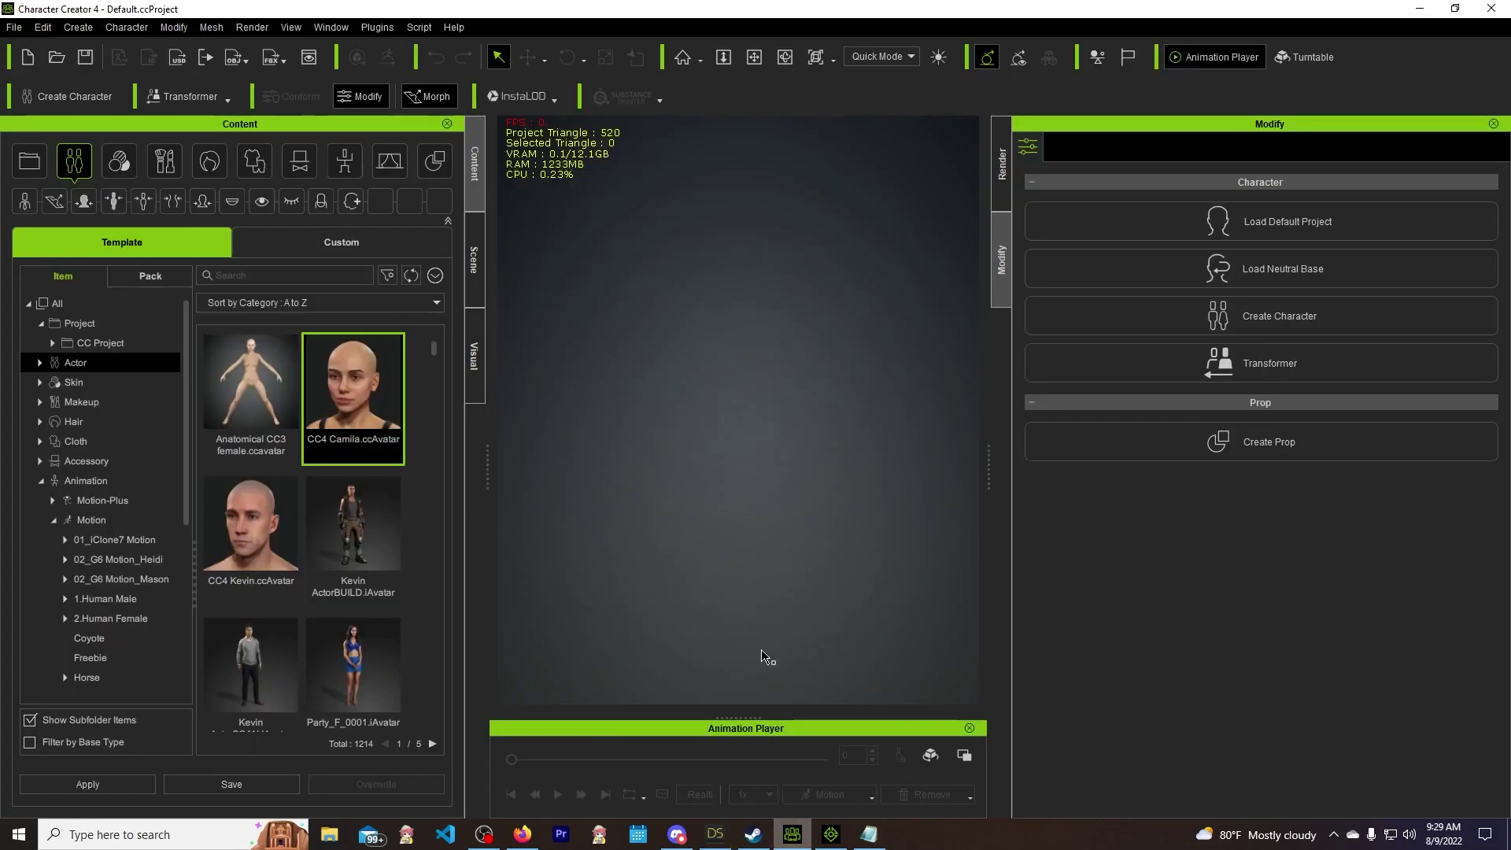
{"action": "double_click", "coordinate": [376, 379]}
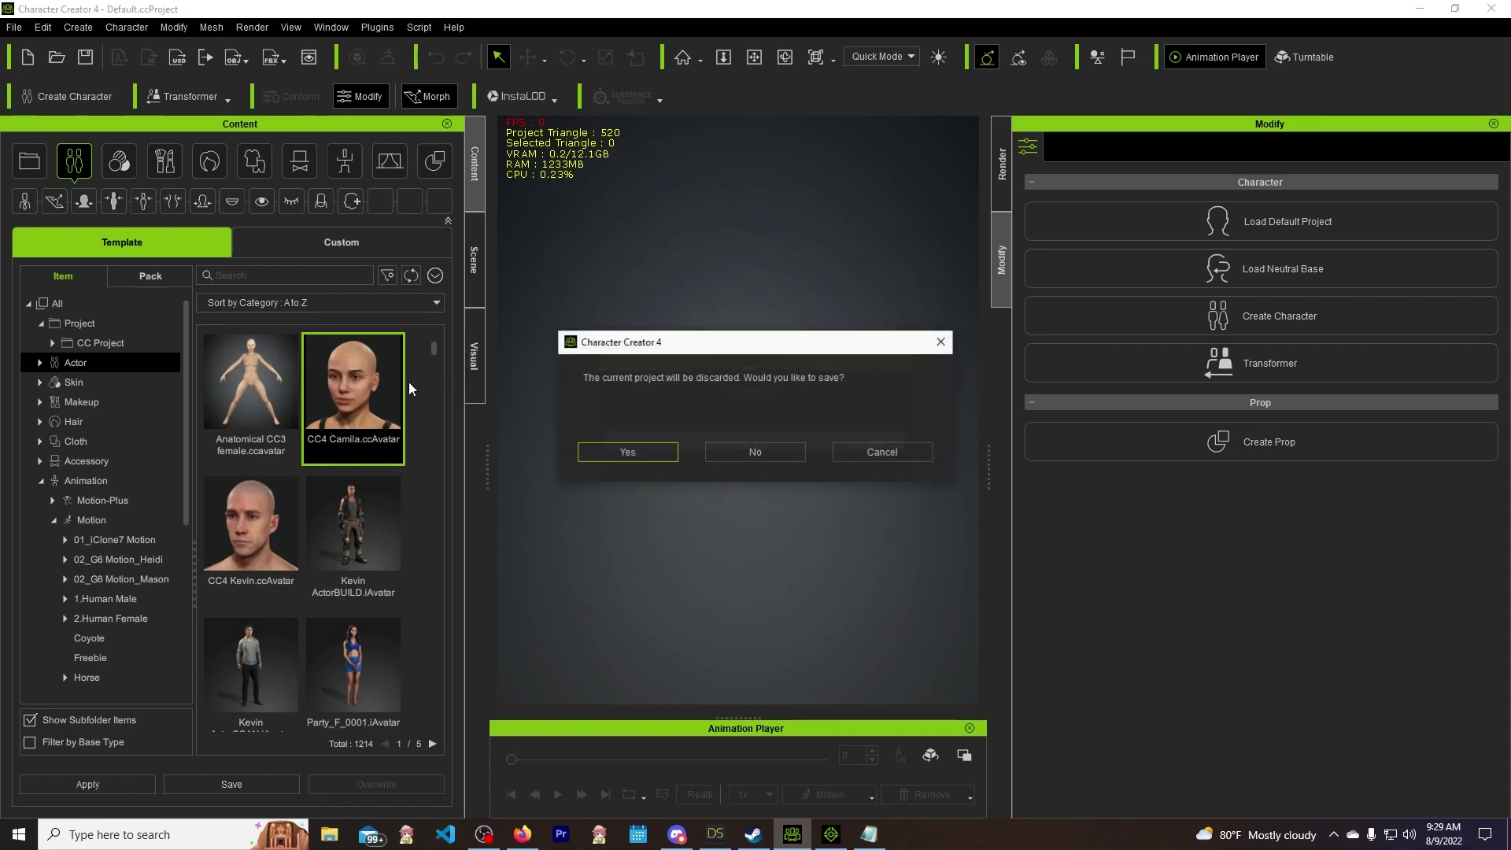
{"action": "left_click", "coordinate": [758, 450]}
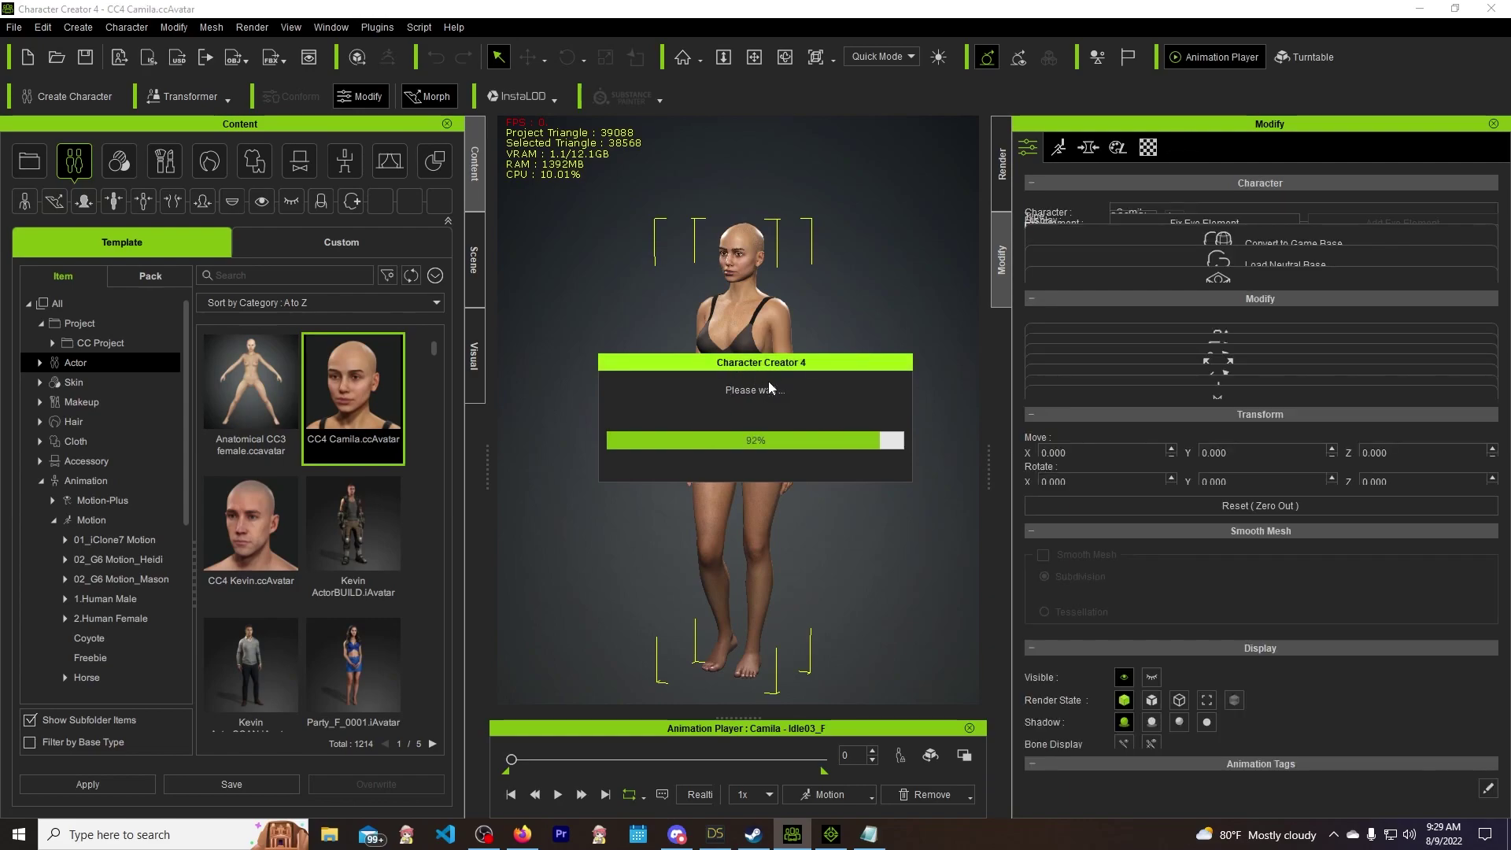
Import the exported FBX through Transformer as a CC3+ character with the ADVANCED texture loading option
{"action": "left_click", "coordinate": [741, 380]}
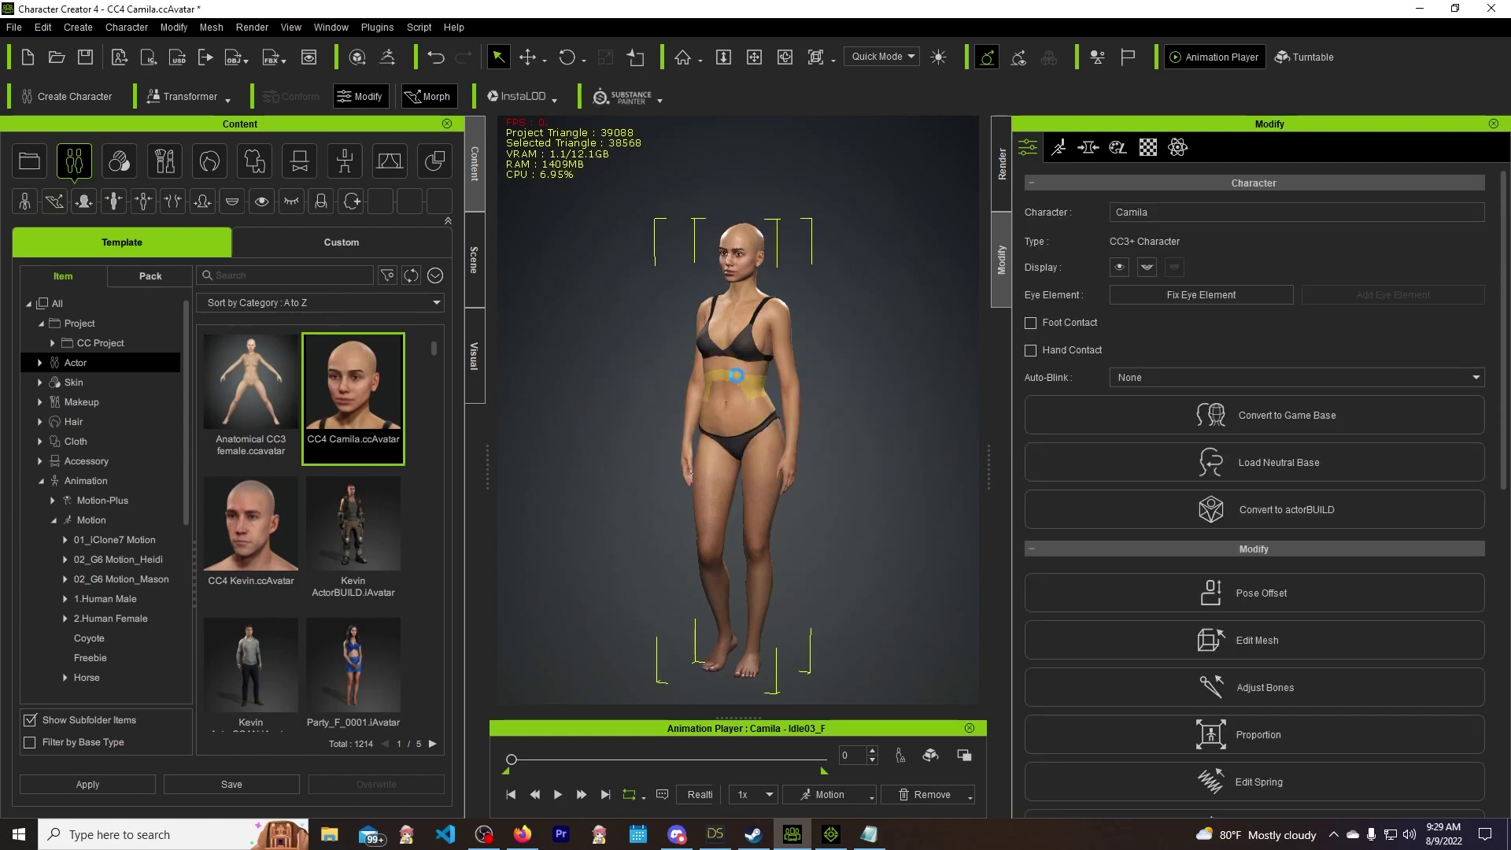
{"action": "left_click", "coordinate": [225, 100]}
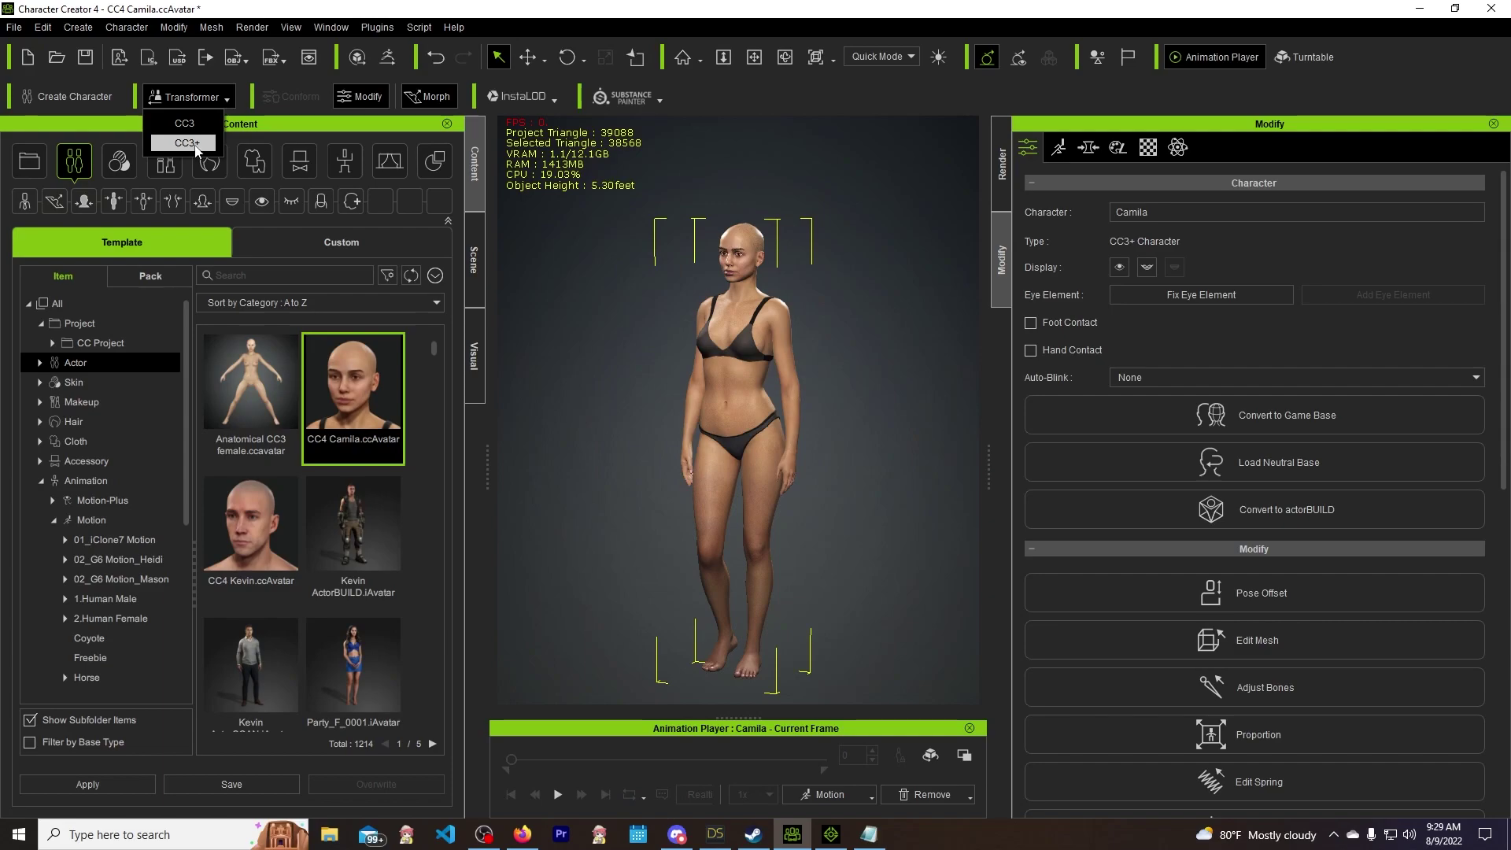
{"action": "left_click", "coordinate": [195, 147]}
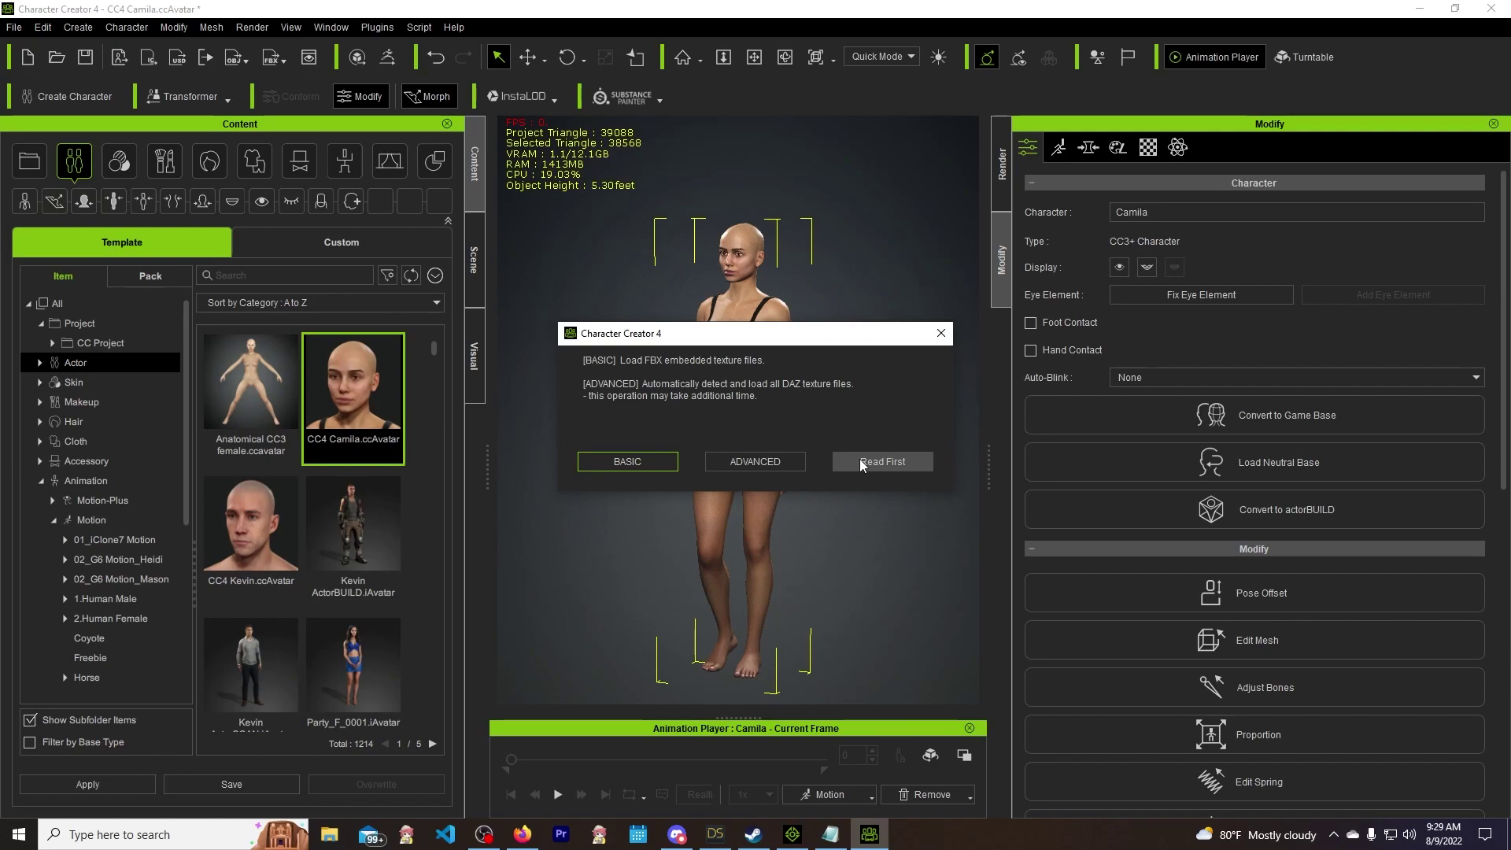
{"action": "left_click", "coordinate": [784, 460]}
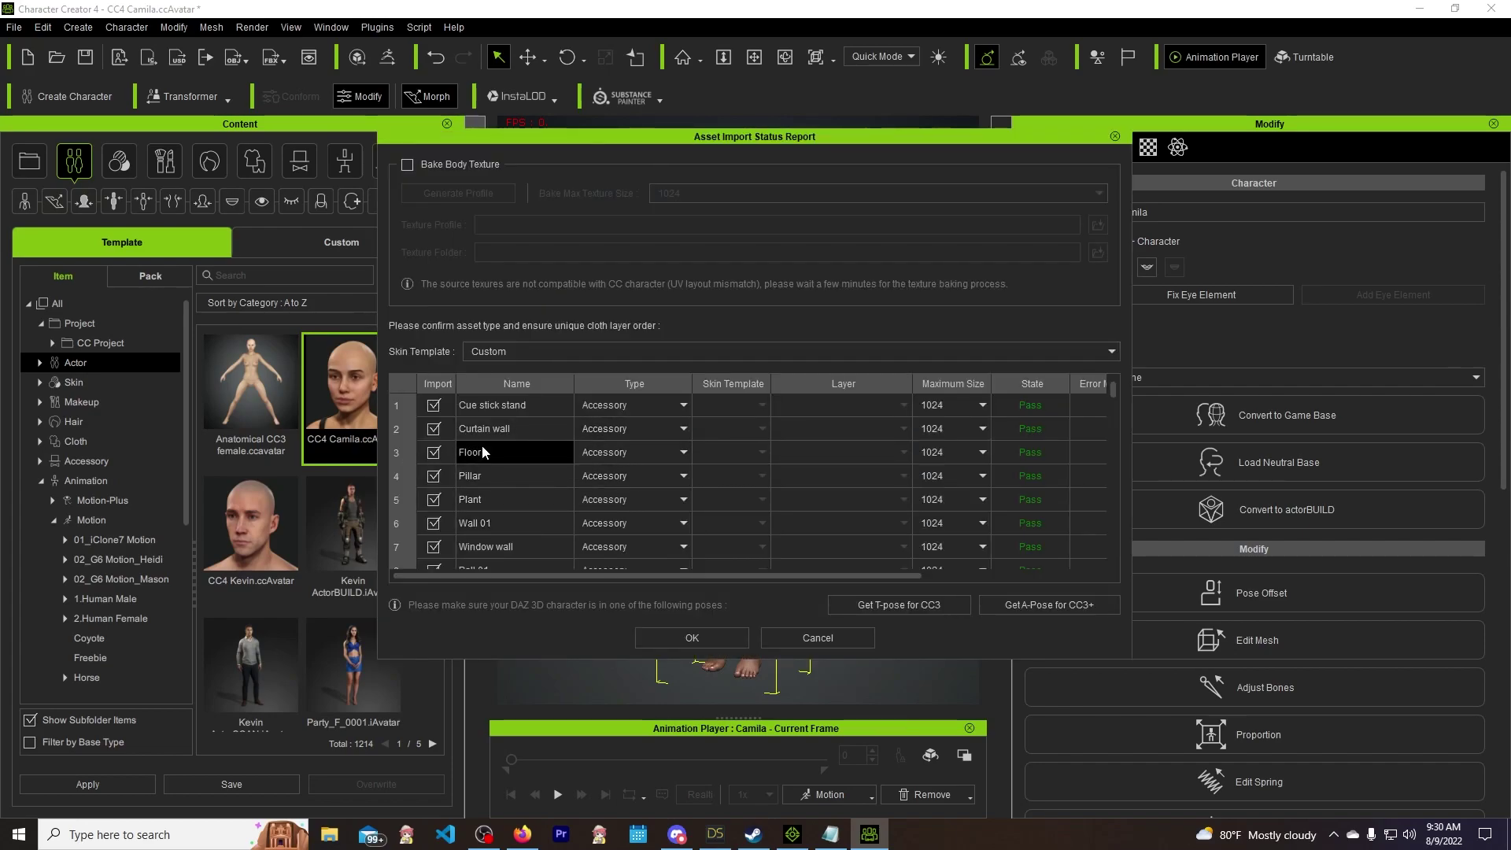
Exclude BreeBrows_177468 from the asset import, keep LY_Dress_69997 and the accessories included, and run the import
{"action": "left_click", "coordinate": [982, 404]}
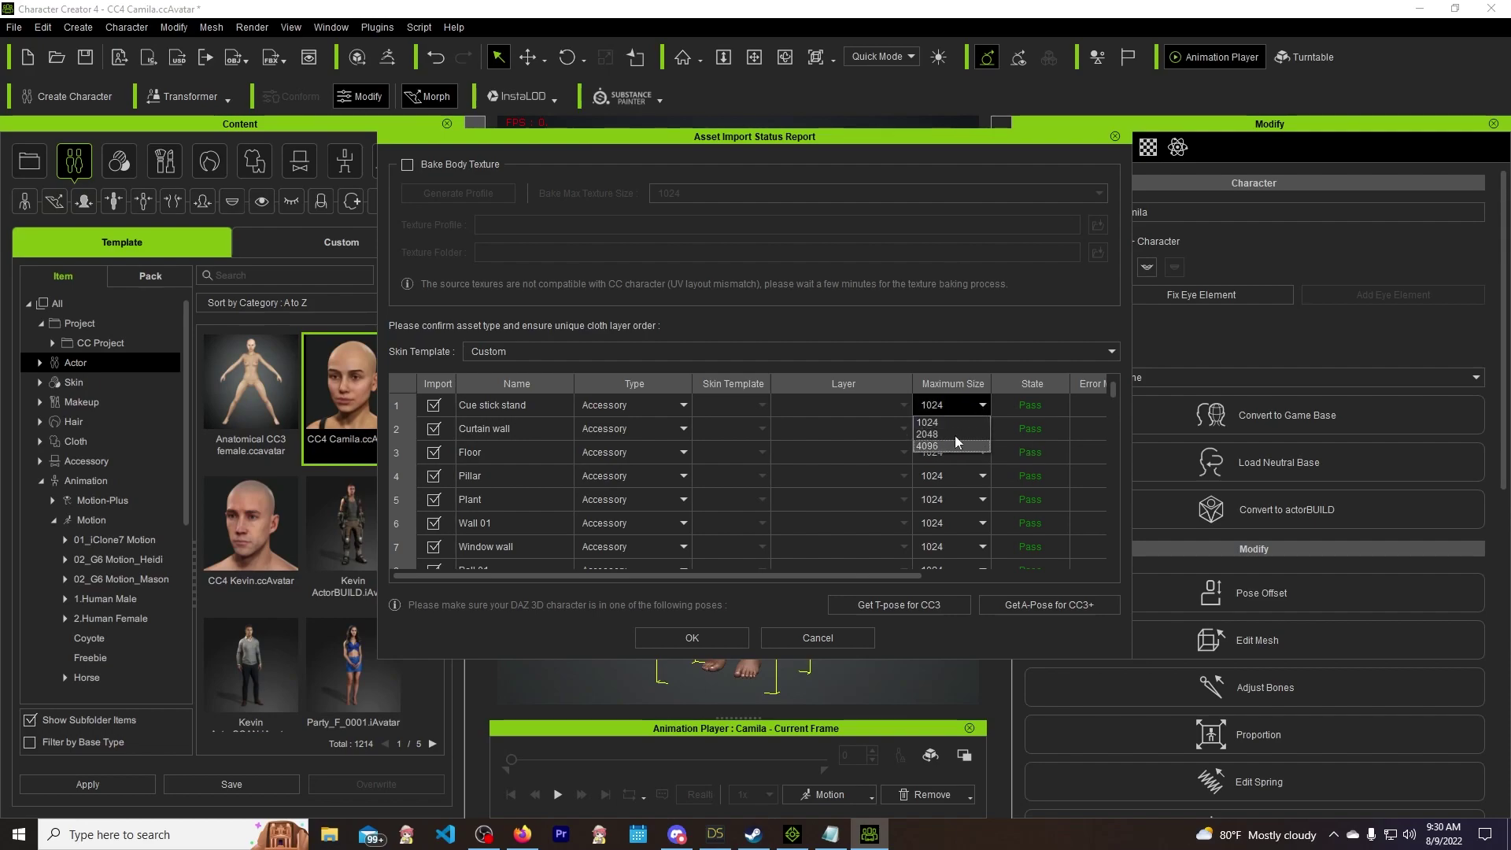
{"action": "left_click", "coordinate": [983, 405]}
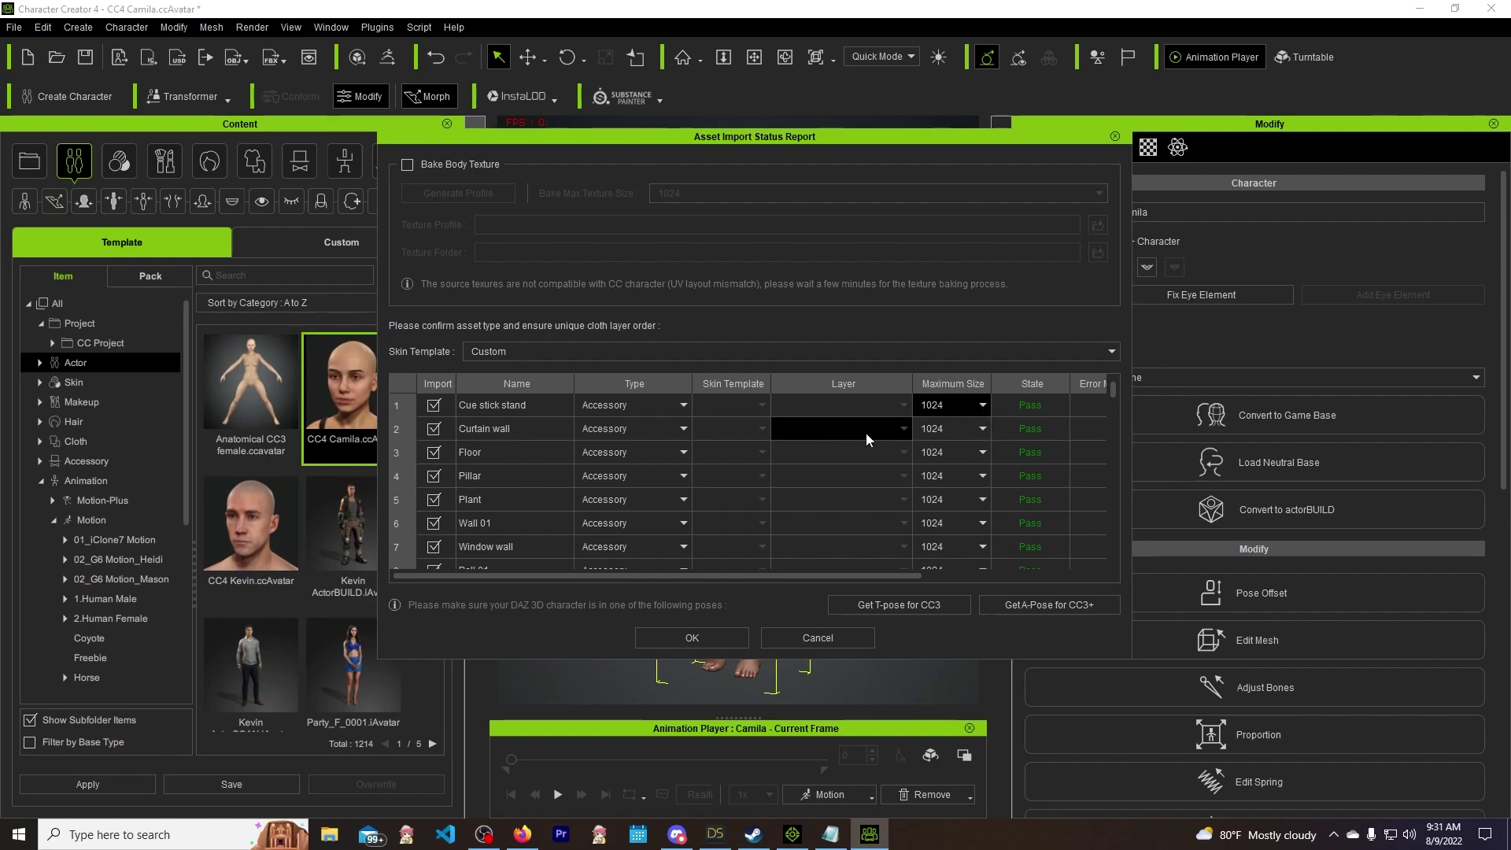
{"action": "scroll", "coordinate": [884, 463], "scroll_direction": "down", "scroll_amount": 20}
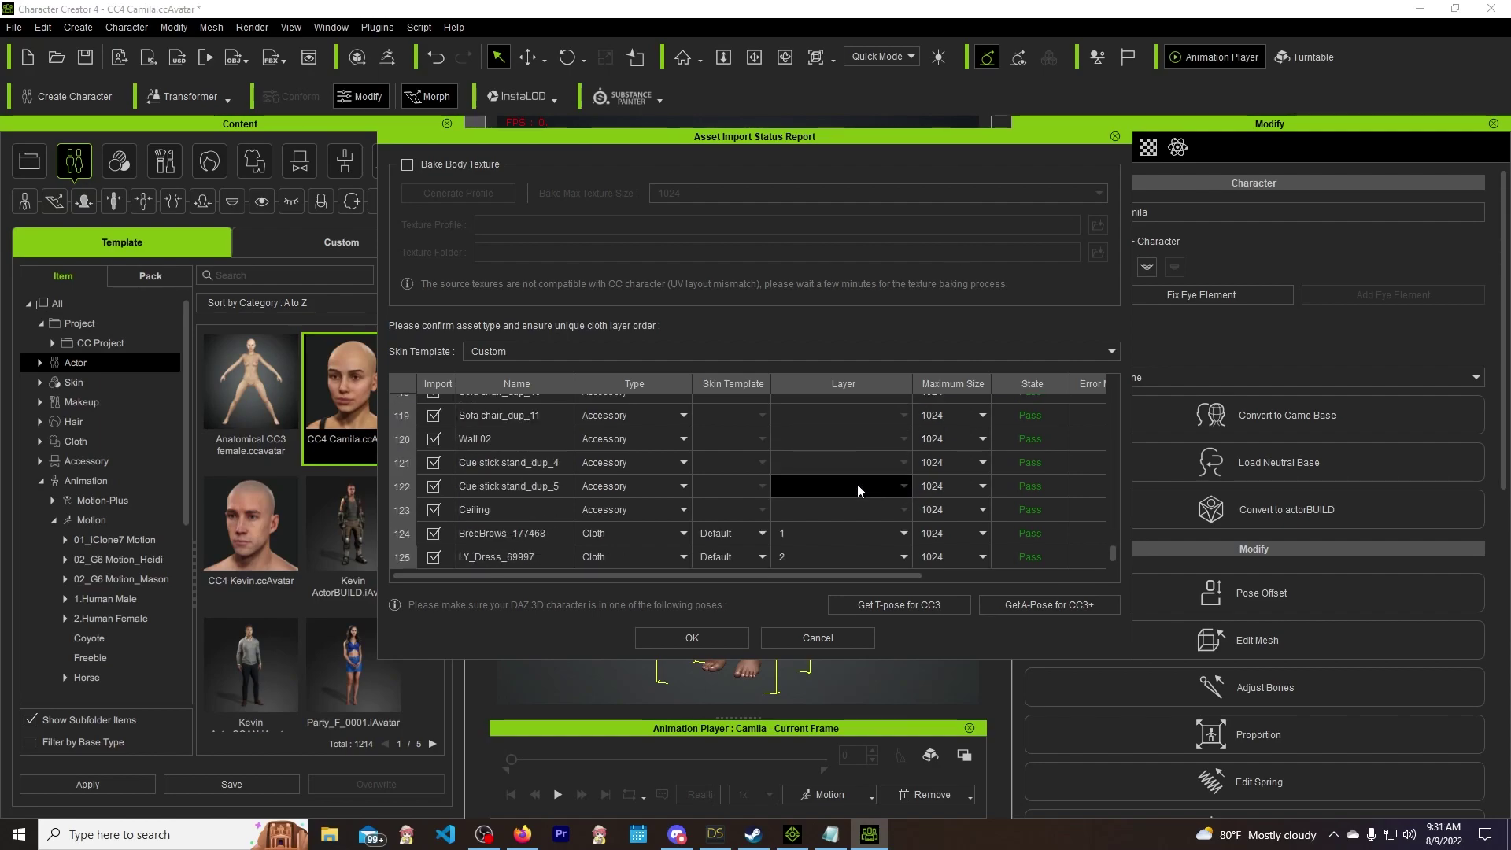
{"action": "left_click", "coordinate": [433, 534]}
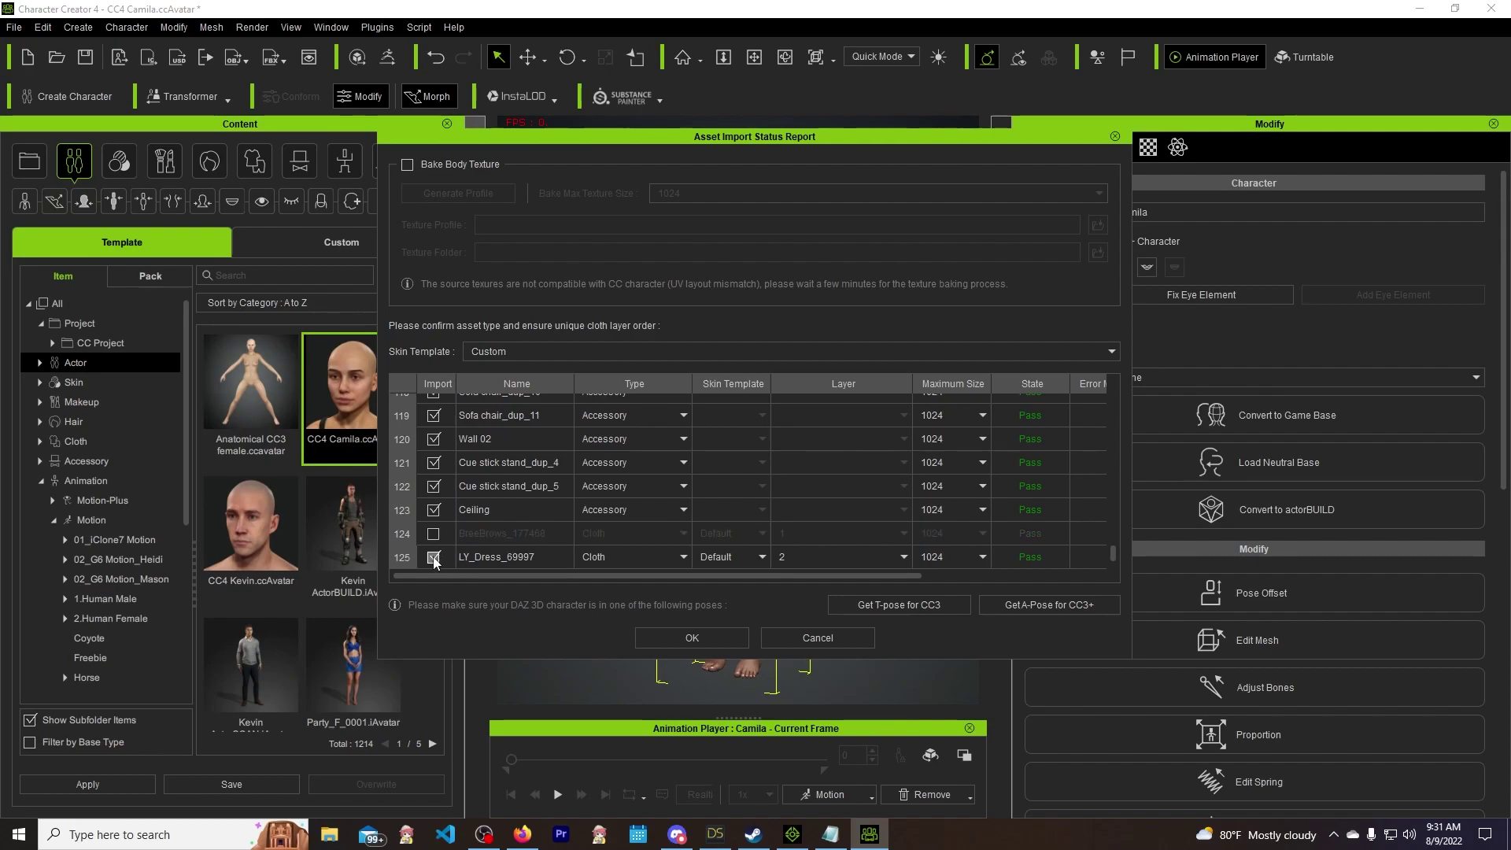
{"action": "left_click", "coordinate": [433, 557]}
{"action": "left_click", "coordinate": [433, 557]}
{"action": "left_click", "coordinate": [699, 641]}
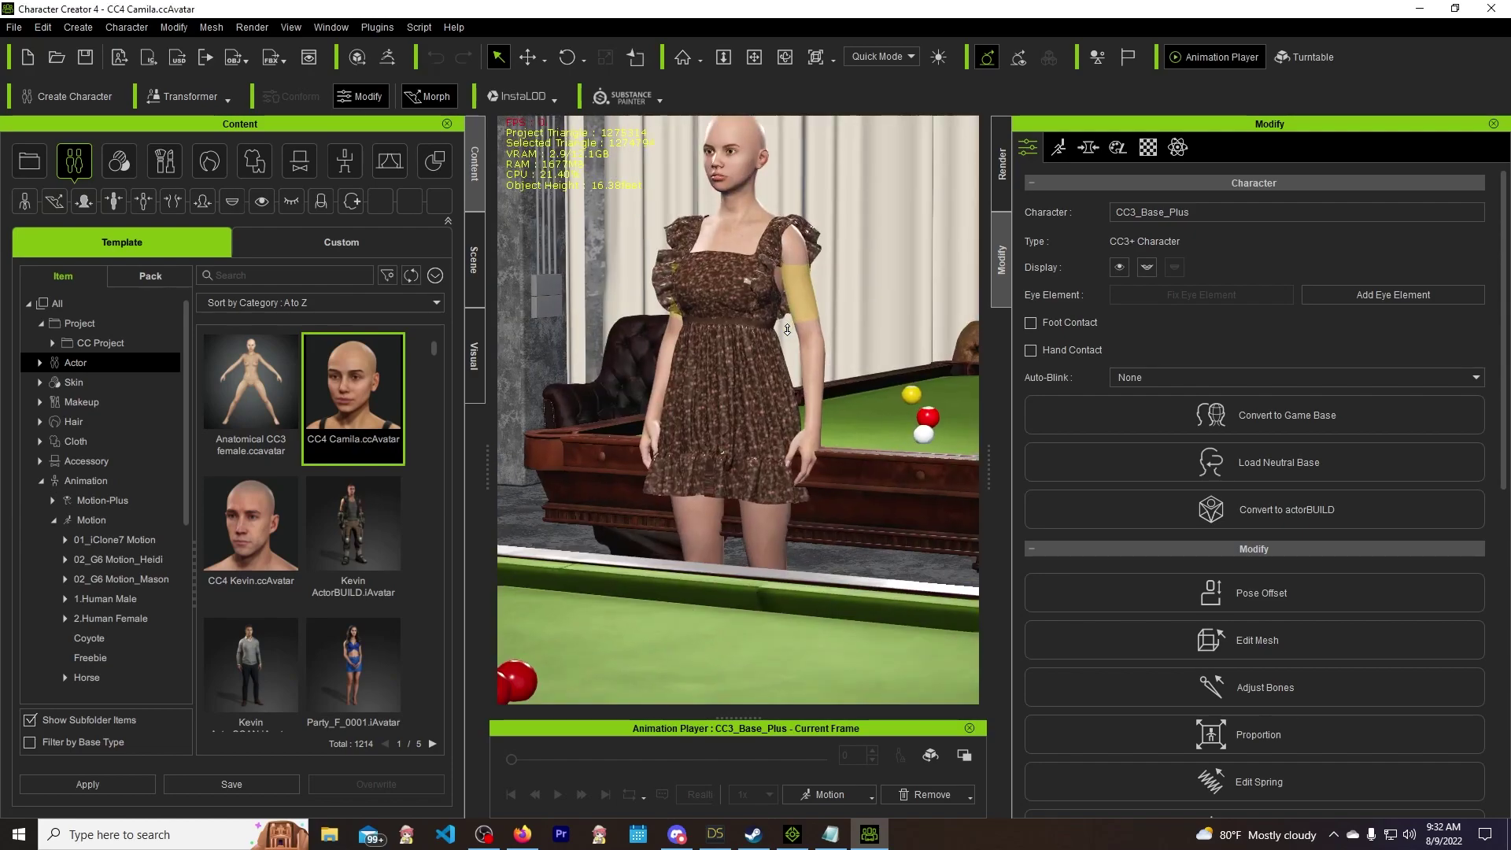
Try rotating the pool table accessory beside the character by about -42 degrees around Y and undo the rotation
{"action": "right_click_drag", "start_coordinate": [797, 270], "coordinate": [922, 458]}
{"action": "left_click", "coordinate": [919, 441]}
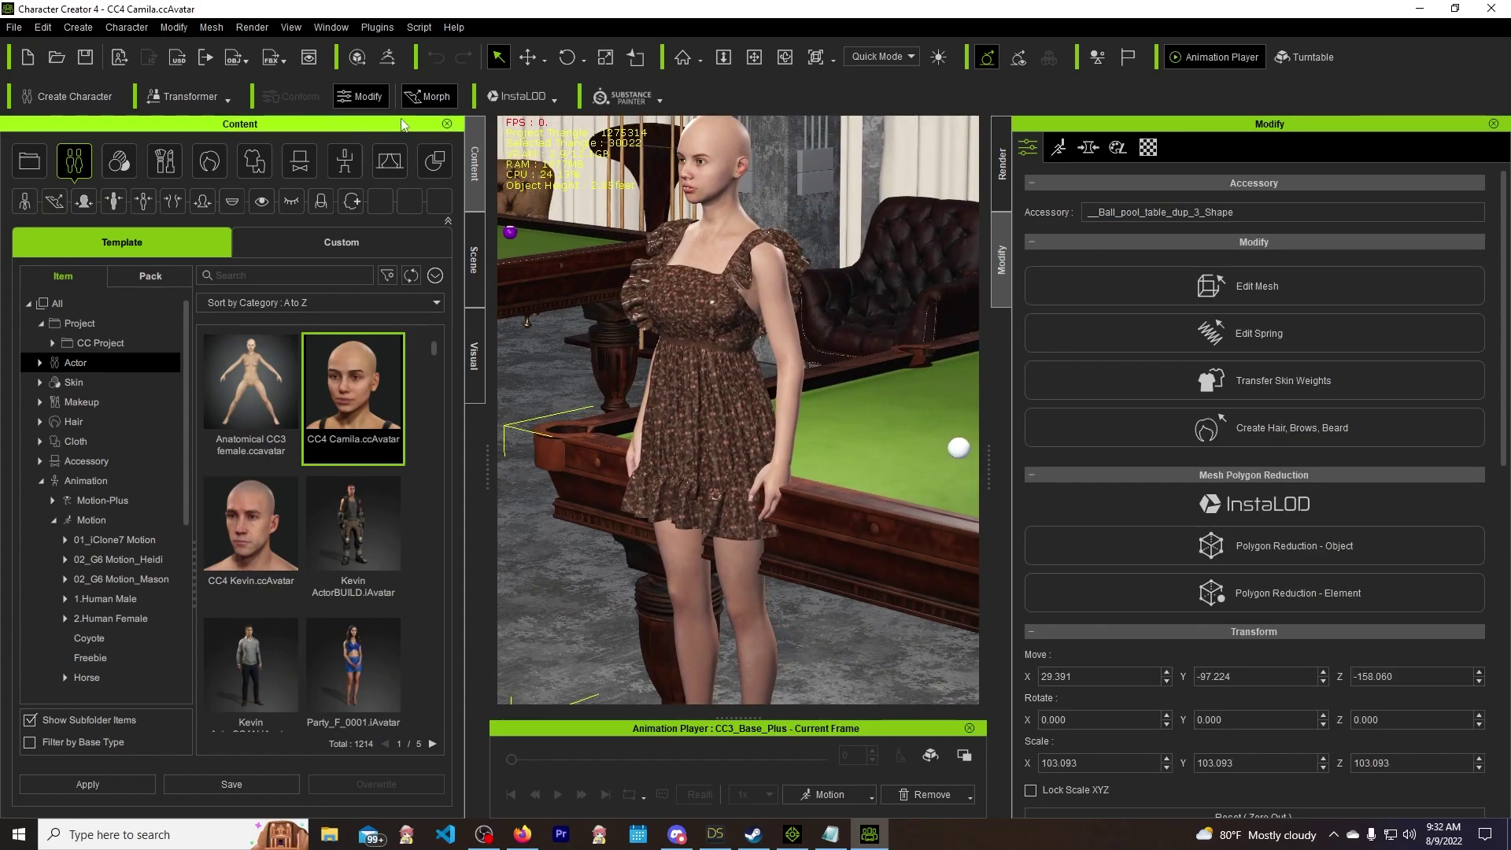
{"action": "right_click_drag", "start_coordinate": [752, 183], "coordinate": [657, 118]}
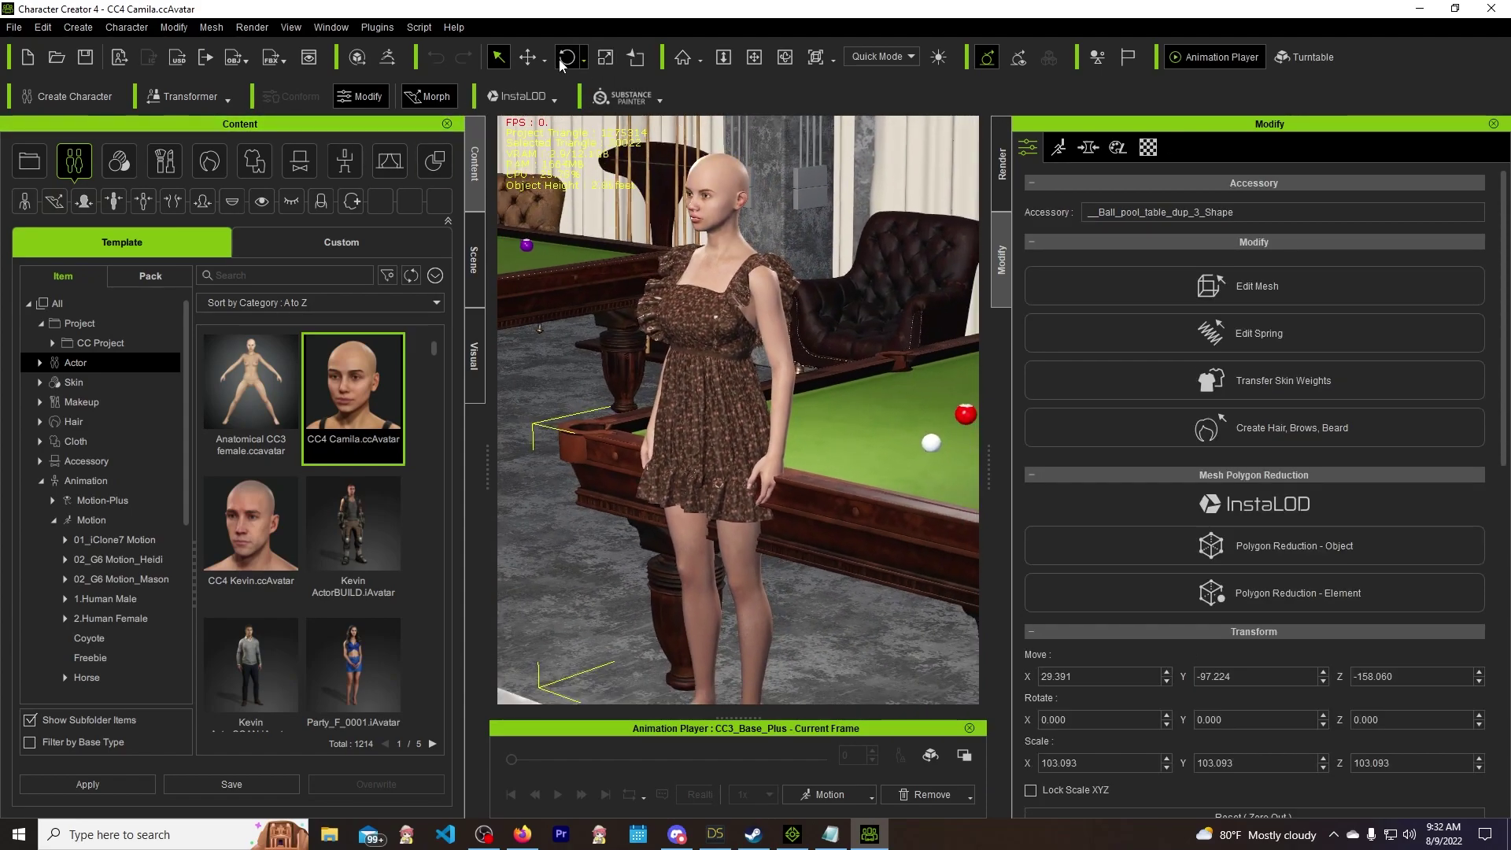
{"action": "left_click", "coordinate": [567, 57]}
{"action": "right_click_drag", "start_coordinate": [829, 319], "coordinate": [869, 614]}
{"action": "left_click_drag", "start_coordinate": [875, 626], "coordinate": [846, 612]}
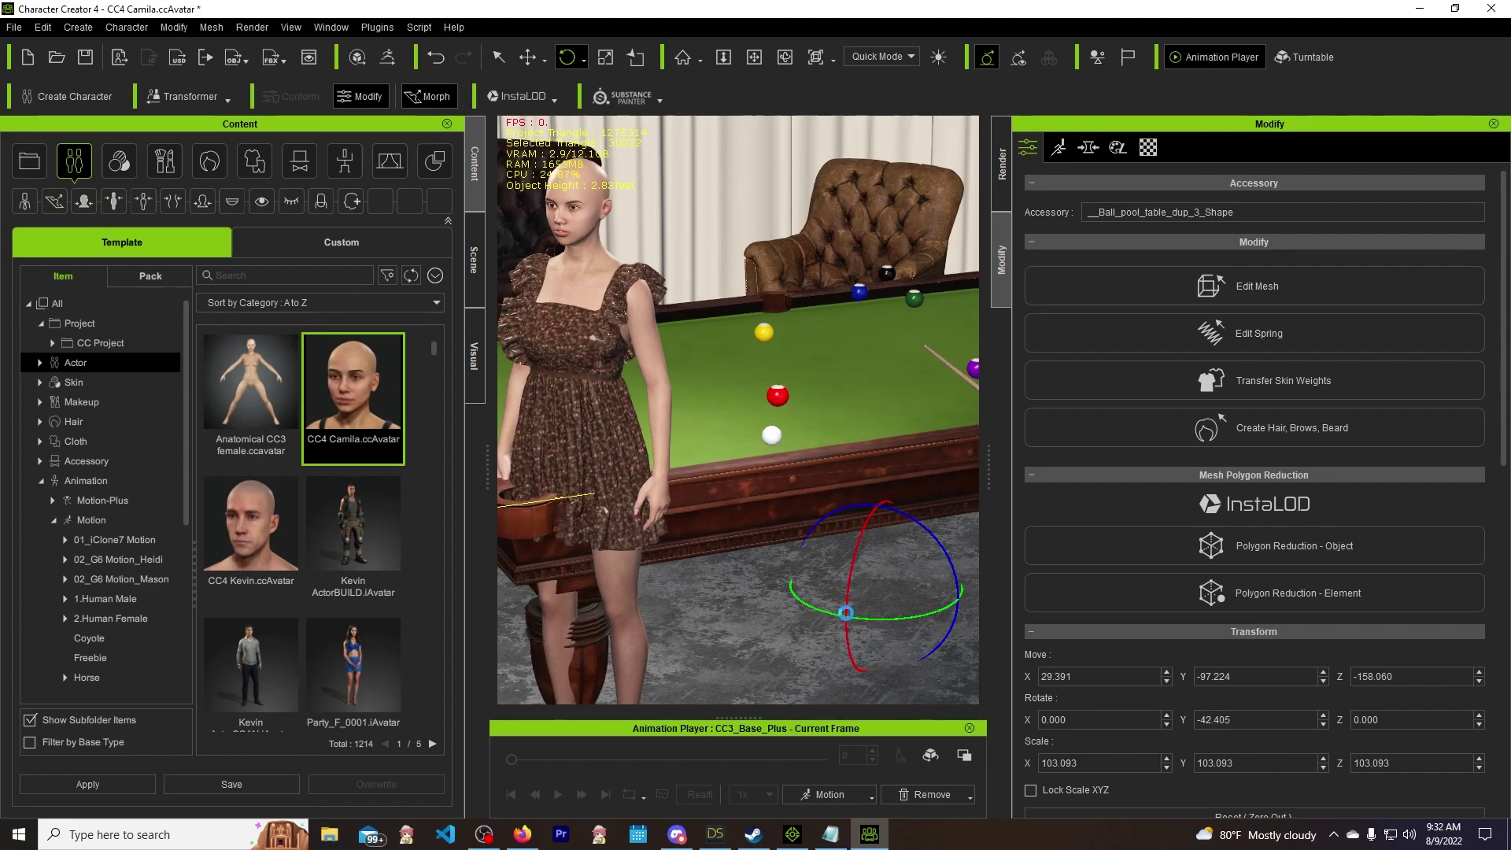
{"action": "key", "text": "ctrl+z"}
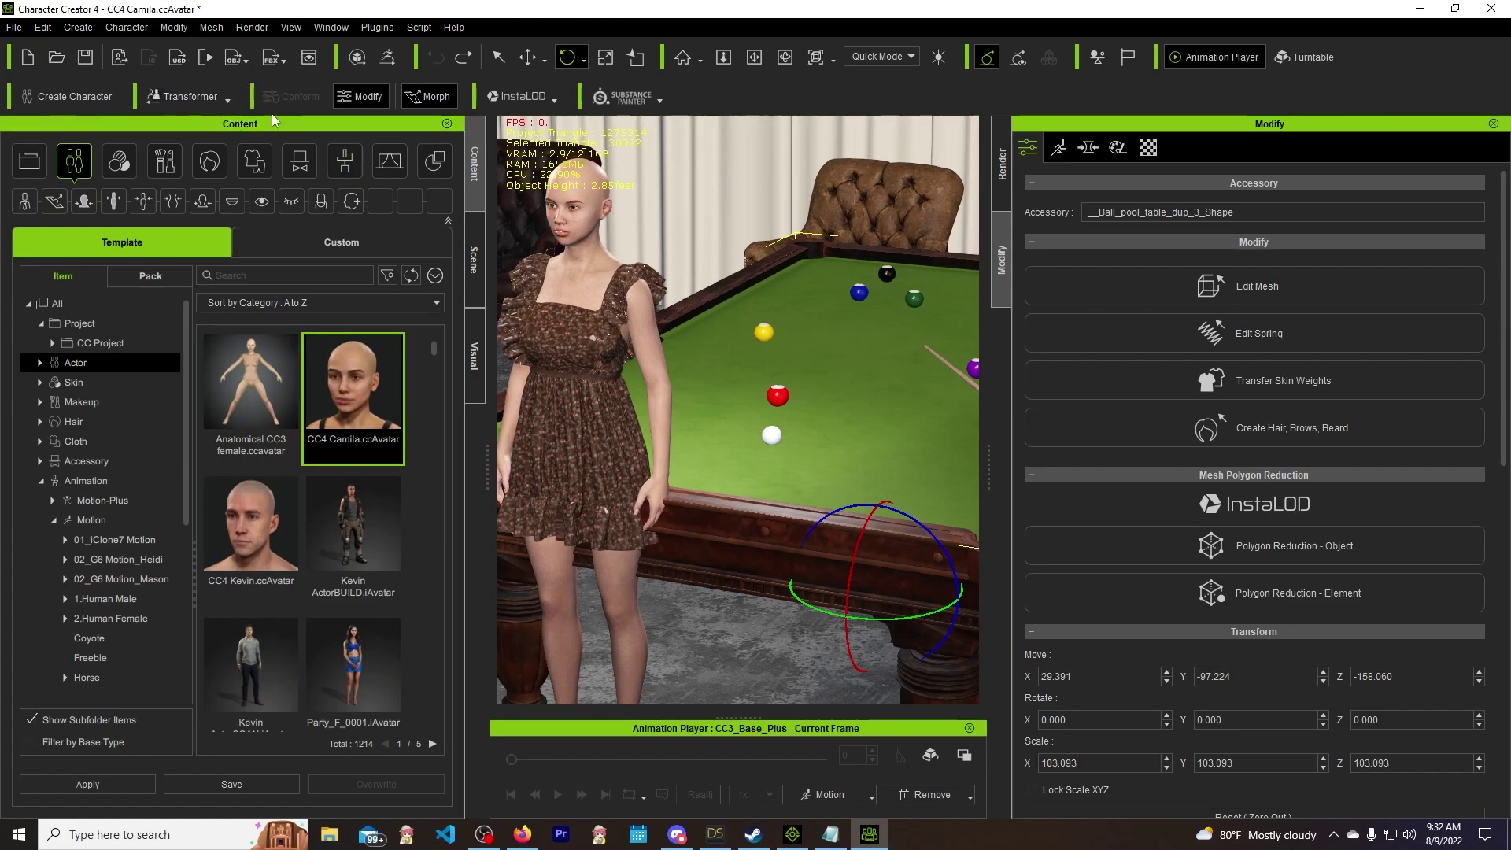
Select CC3_Base_Plus in the scene list and send the character with its accessories to iClone
{"action": "left_click", "coordinate": [473, 259]}
{"action": "scroll", "coordinate": [171, 593], "scroll_direction": "down", "scroll_amount": 10}
{"action": "scroll", "coordinate": [170, 594], "scroll_direction": "down", "scroll_amount": 8}
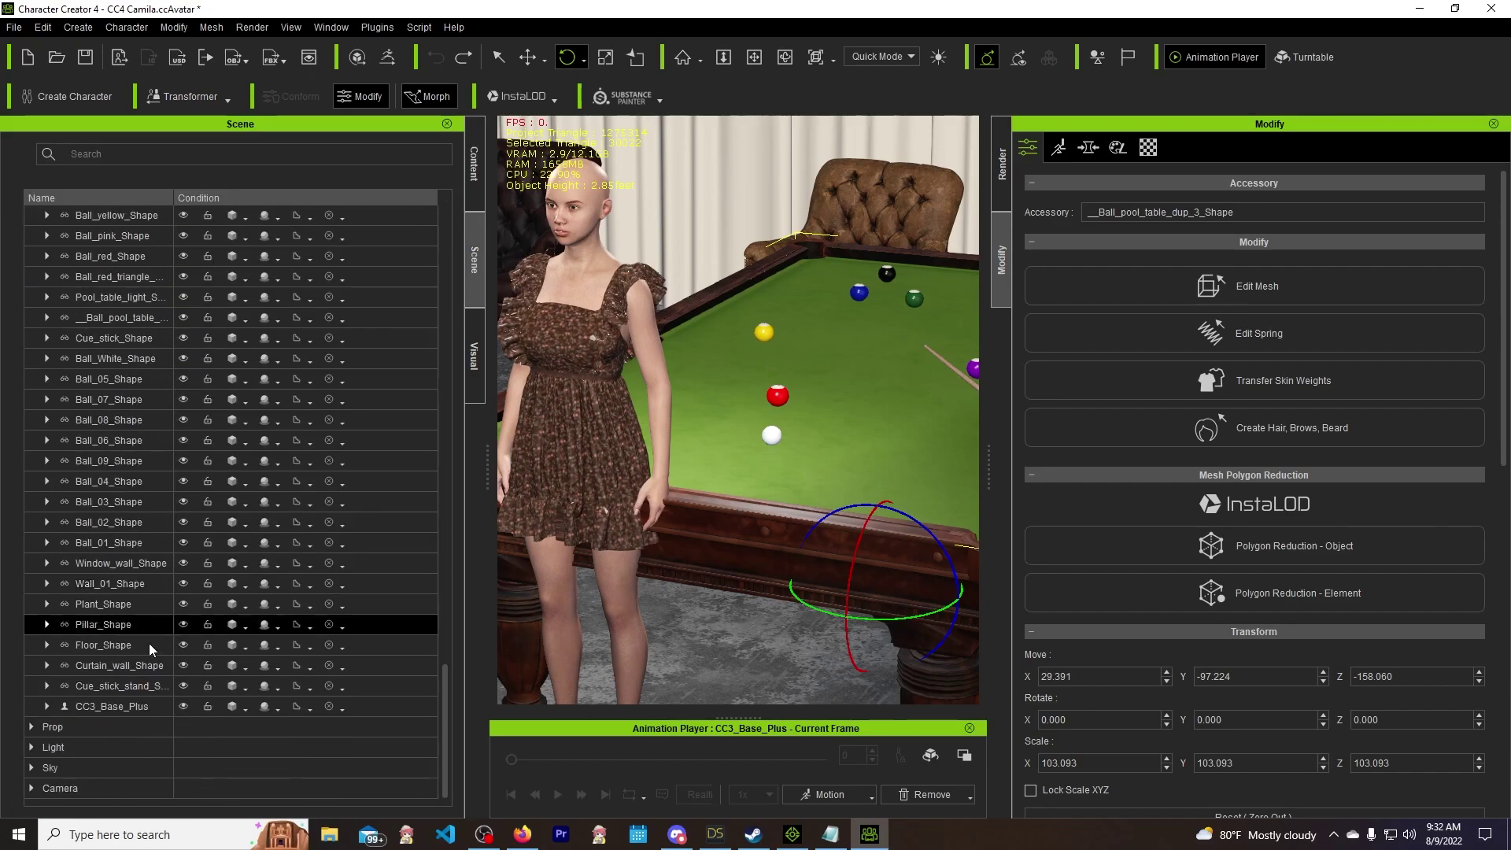
{"action": "left_click", "coordinate": [131, 705]}
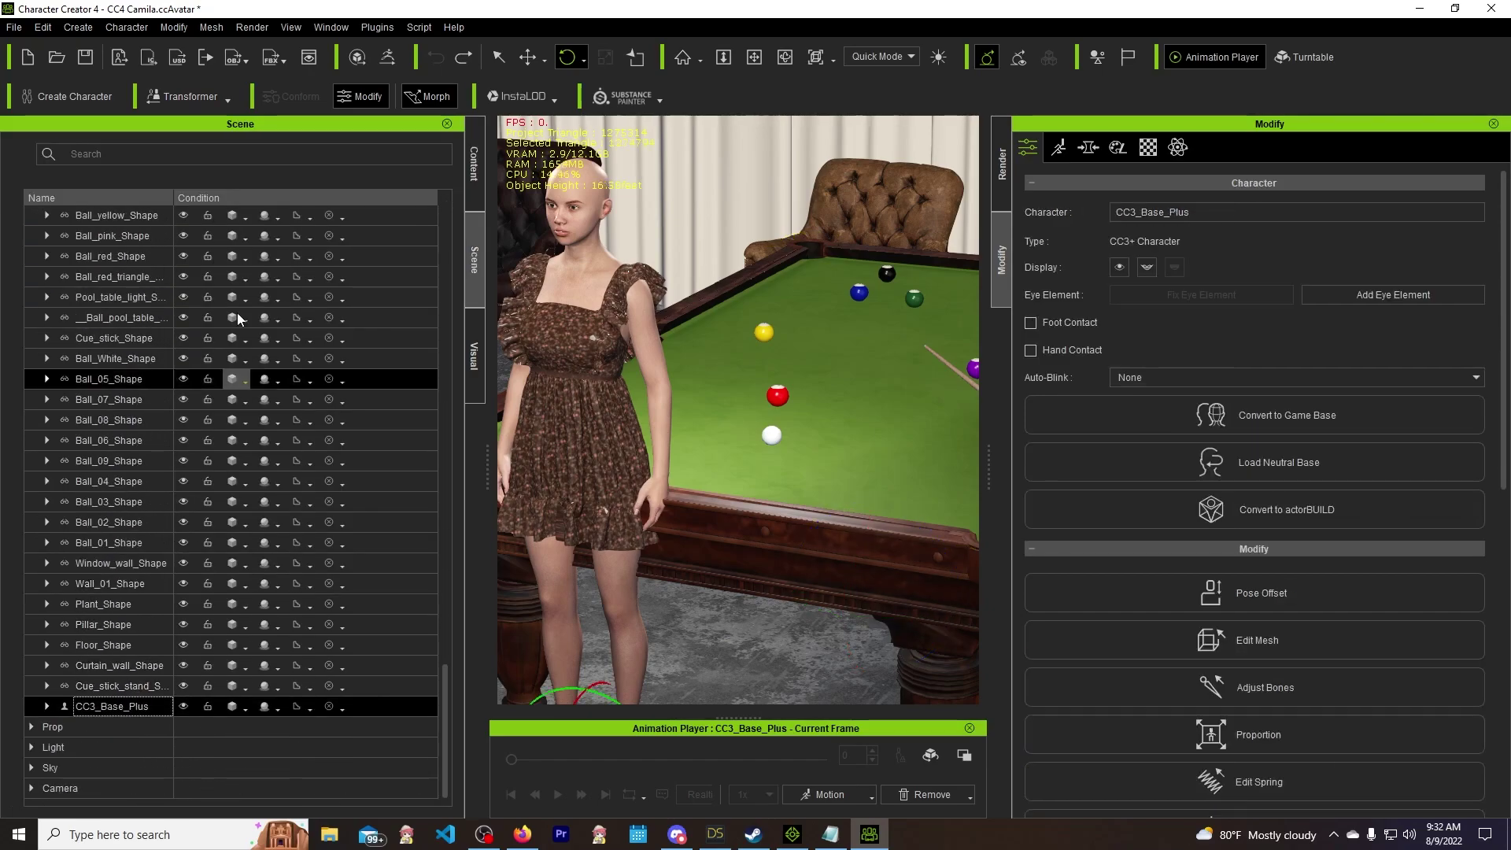
{"action": "left_click", "coordinate": [154, 56]}
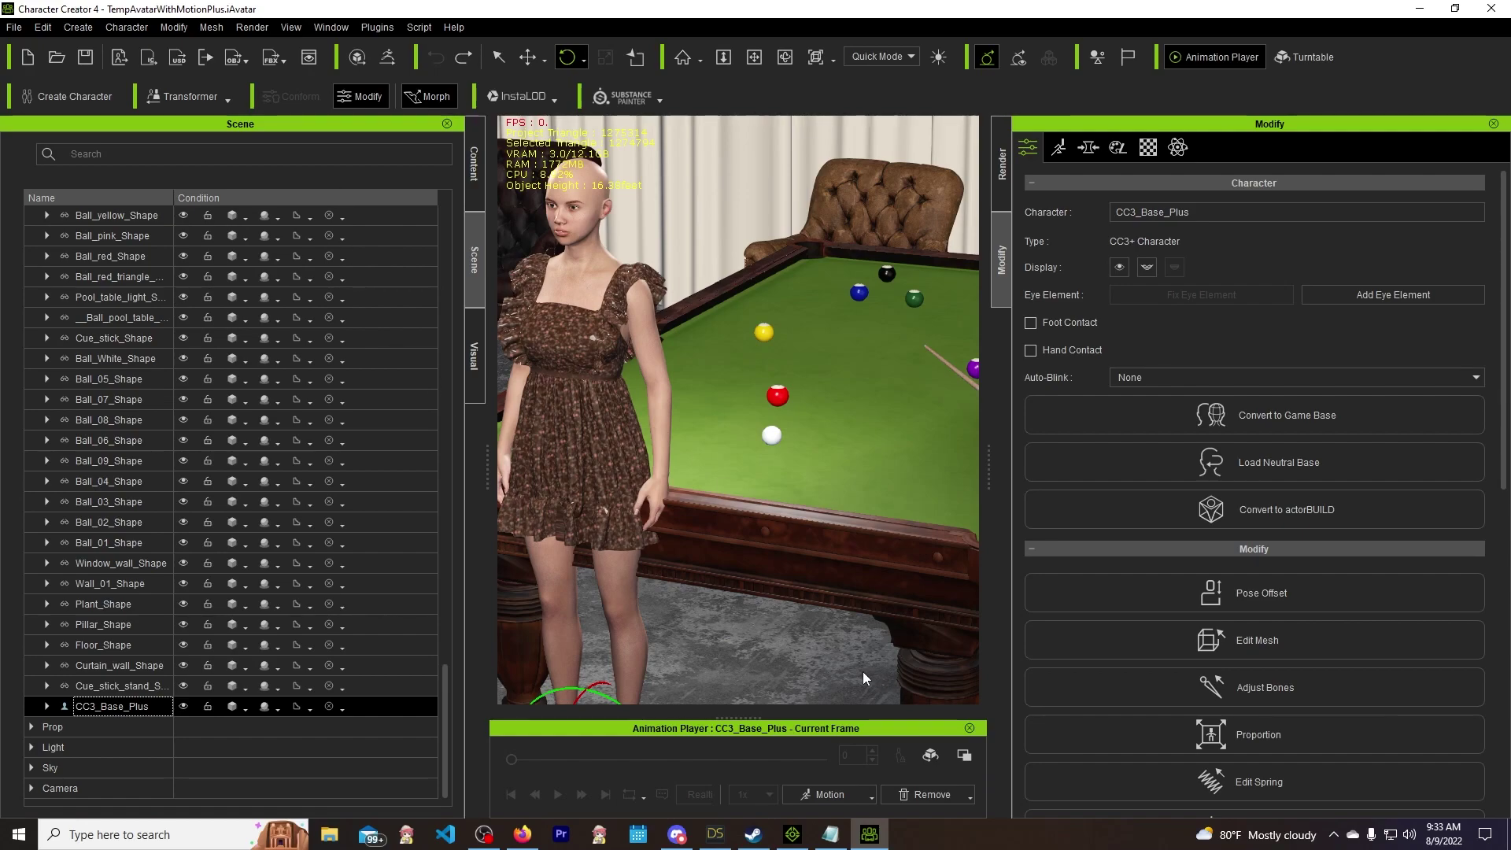
Switch to iClone and expand CC3_Base_Plus in the scene list to look through its attached accessories
{"action": "left_click", "coordinate": [796, 838]}
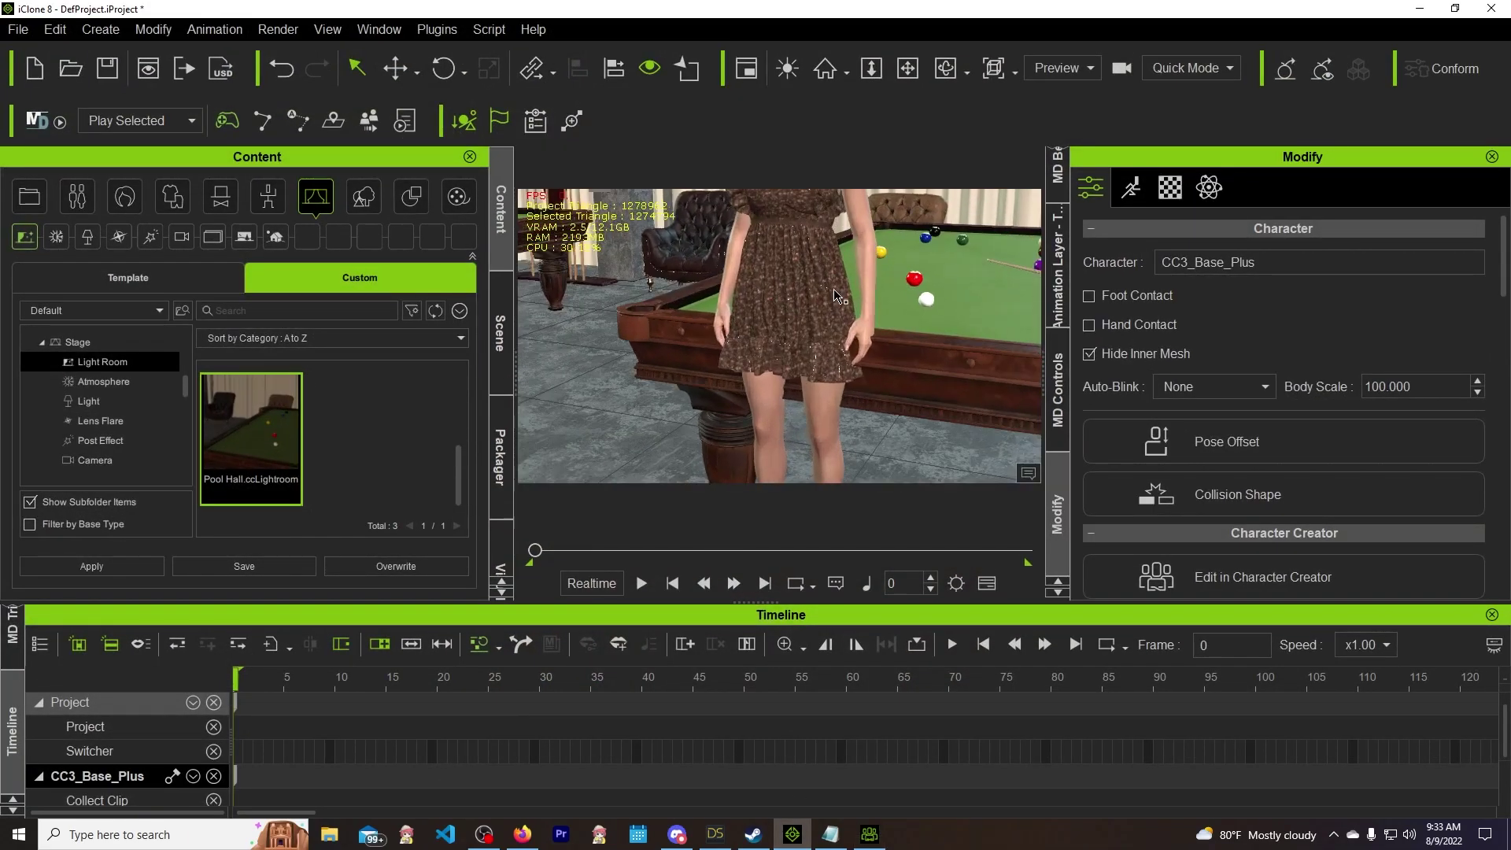
{"action": "scroll", "coordinate": [860, 291], "scroll_direction": "down", "scroll_amount": 5}
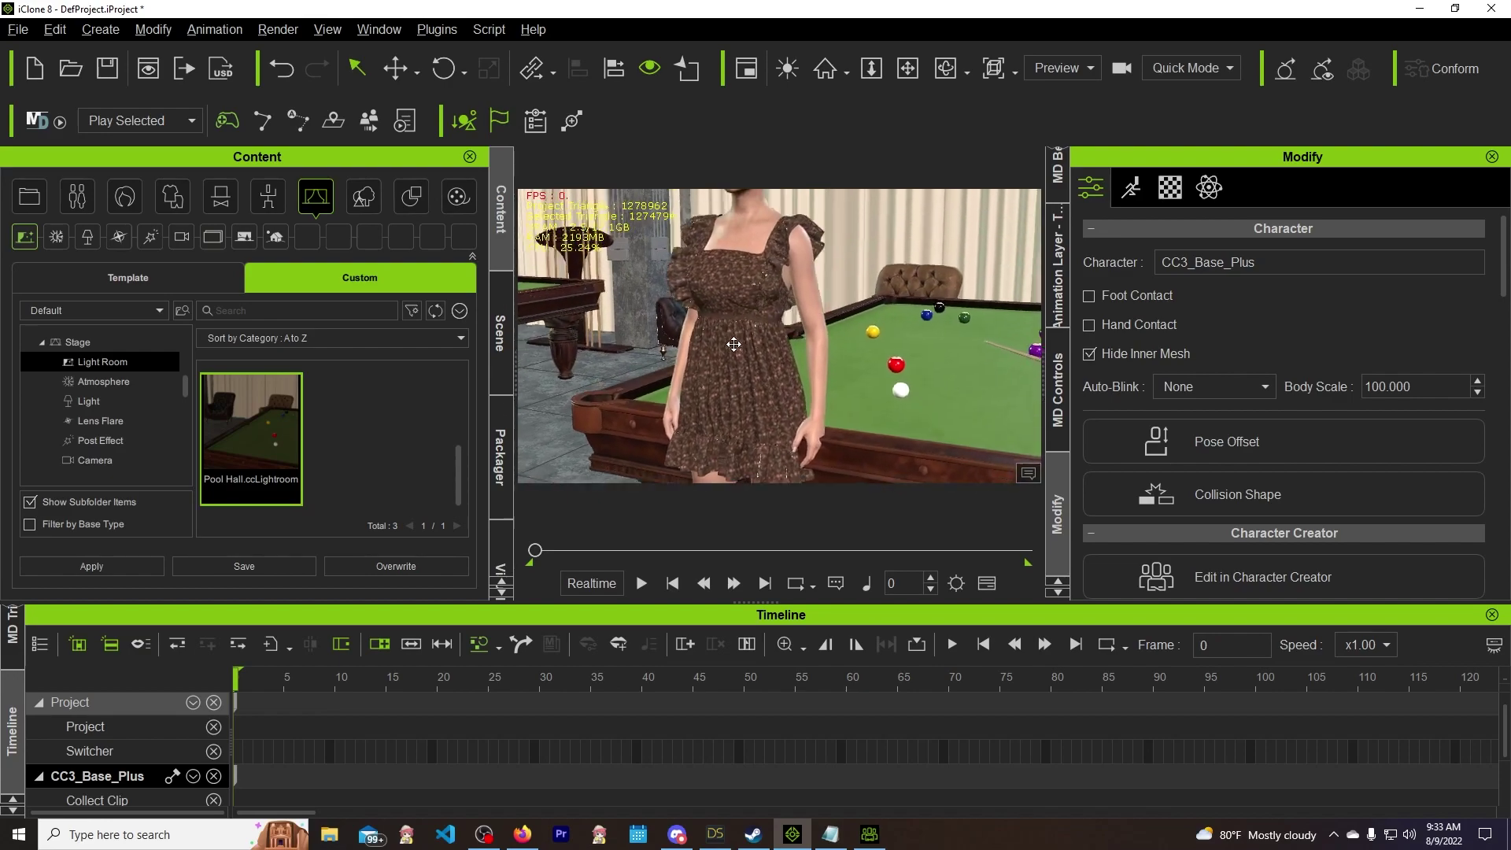
{"action": "left_click", "coordinate": [498, 352]}
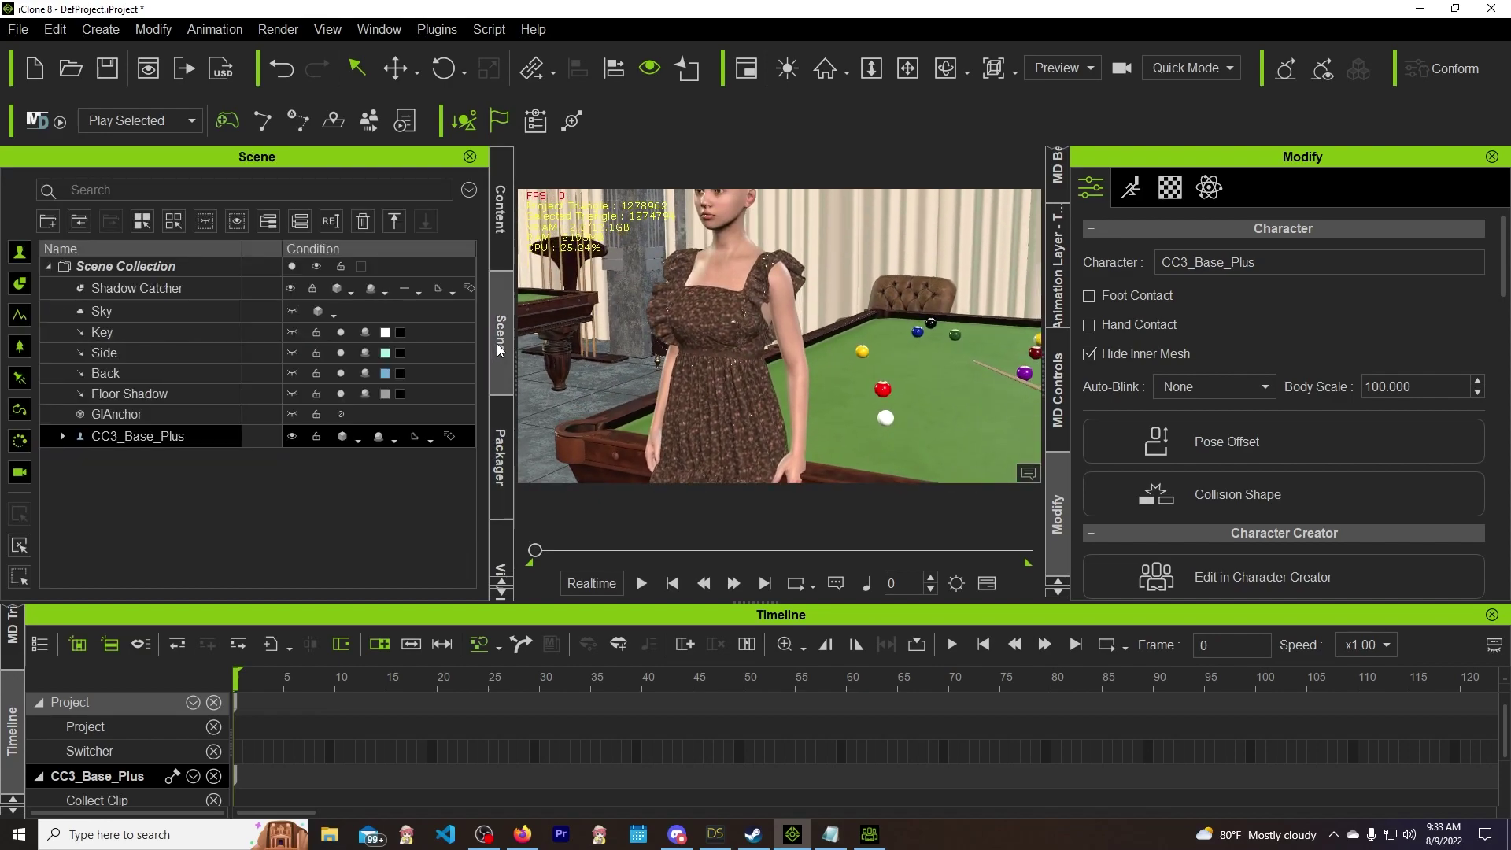
{"action": "left_click", "coordinate": [64, 437]}
{"action": "scroll", "coordinate": [210, 493], "scroll_direction": "down", "scroll_amount": 10}
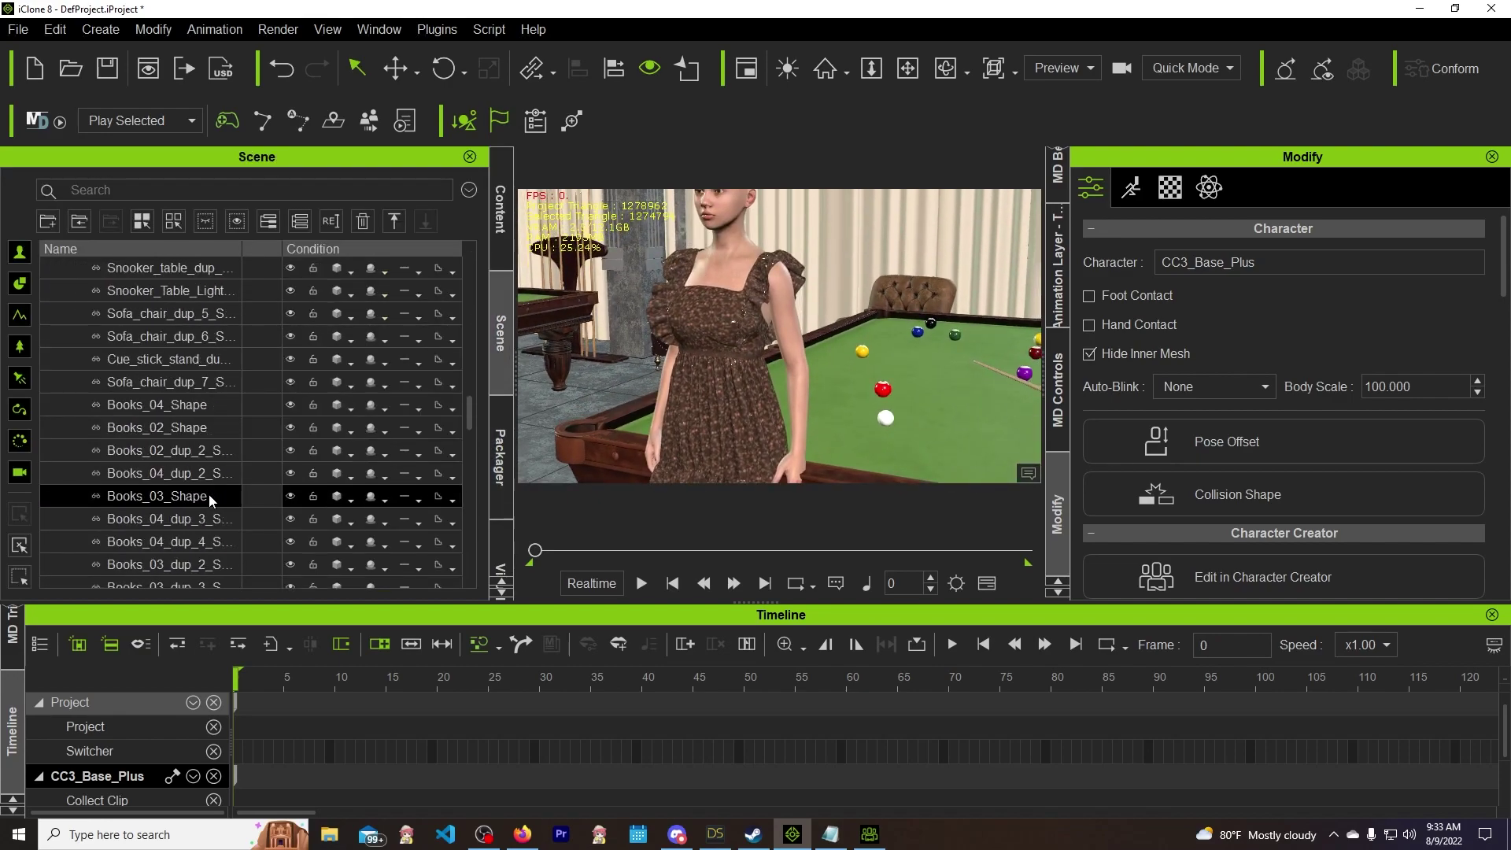
{"action": "scroll", "coordinate": [189, 475], "scroll_direction": "up", "scroll_amount": 10}
Select all accessories from Cue_stick_stand_Shape through Ceiling_Shape and detach them from CC_Base_Hip
{"action": "left_click", "coordinate": [149, 462]}
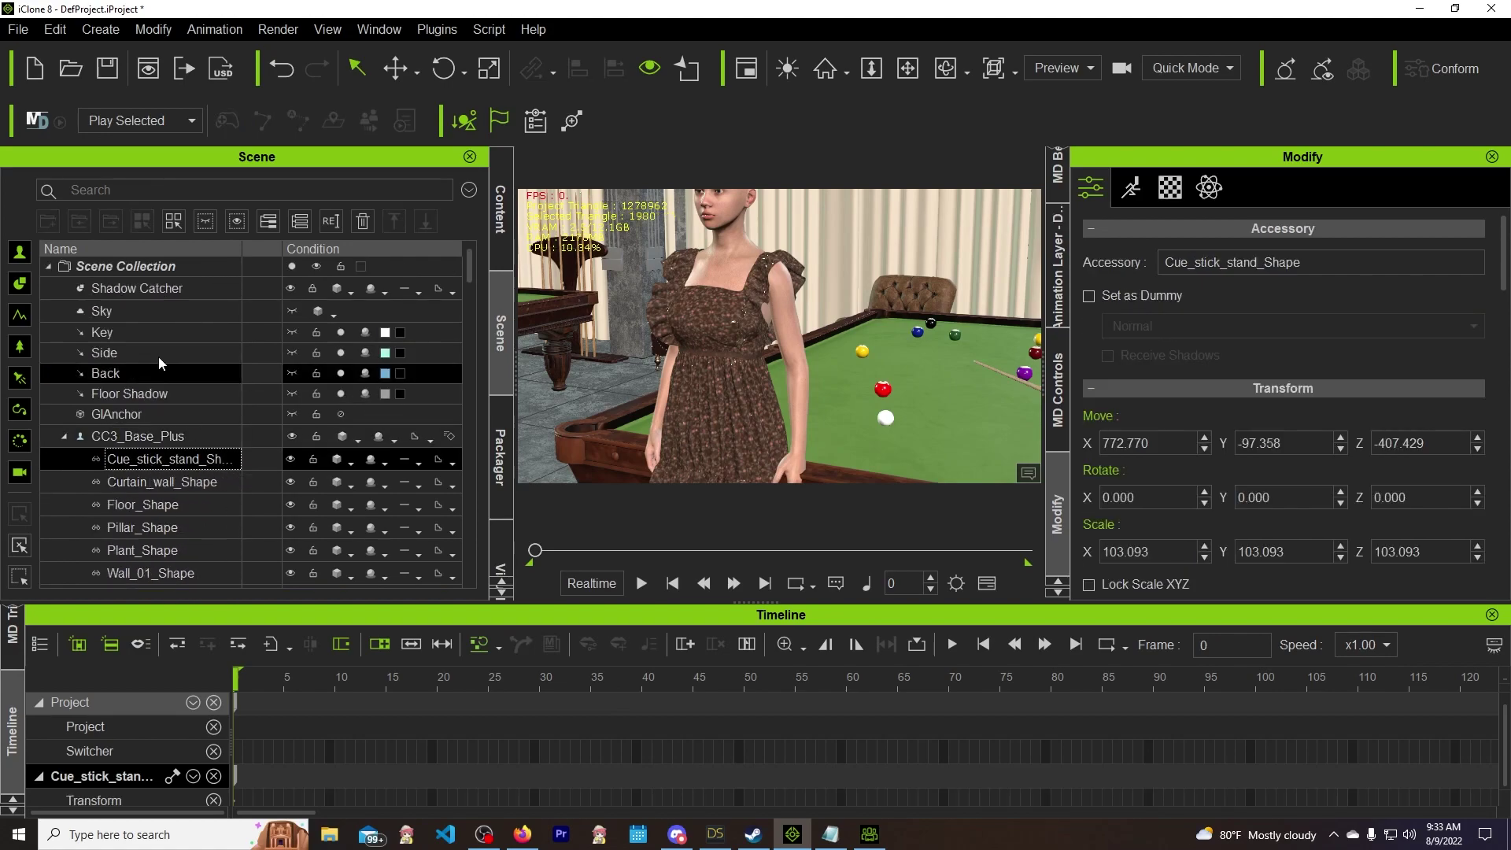
{"action": "scroll", "coordinate": [228, 531], "scroll_direction": "down", "scroll_amount": 5}
{"action": "scroll", "coordinate": [229, 532], "scroll_direction": "down", "scroll_amount": 10}
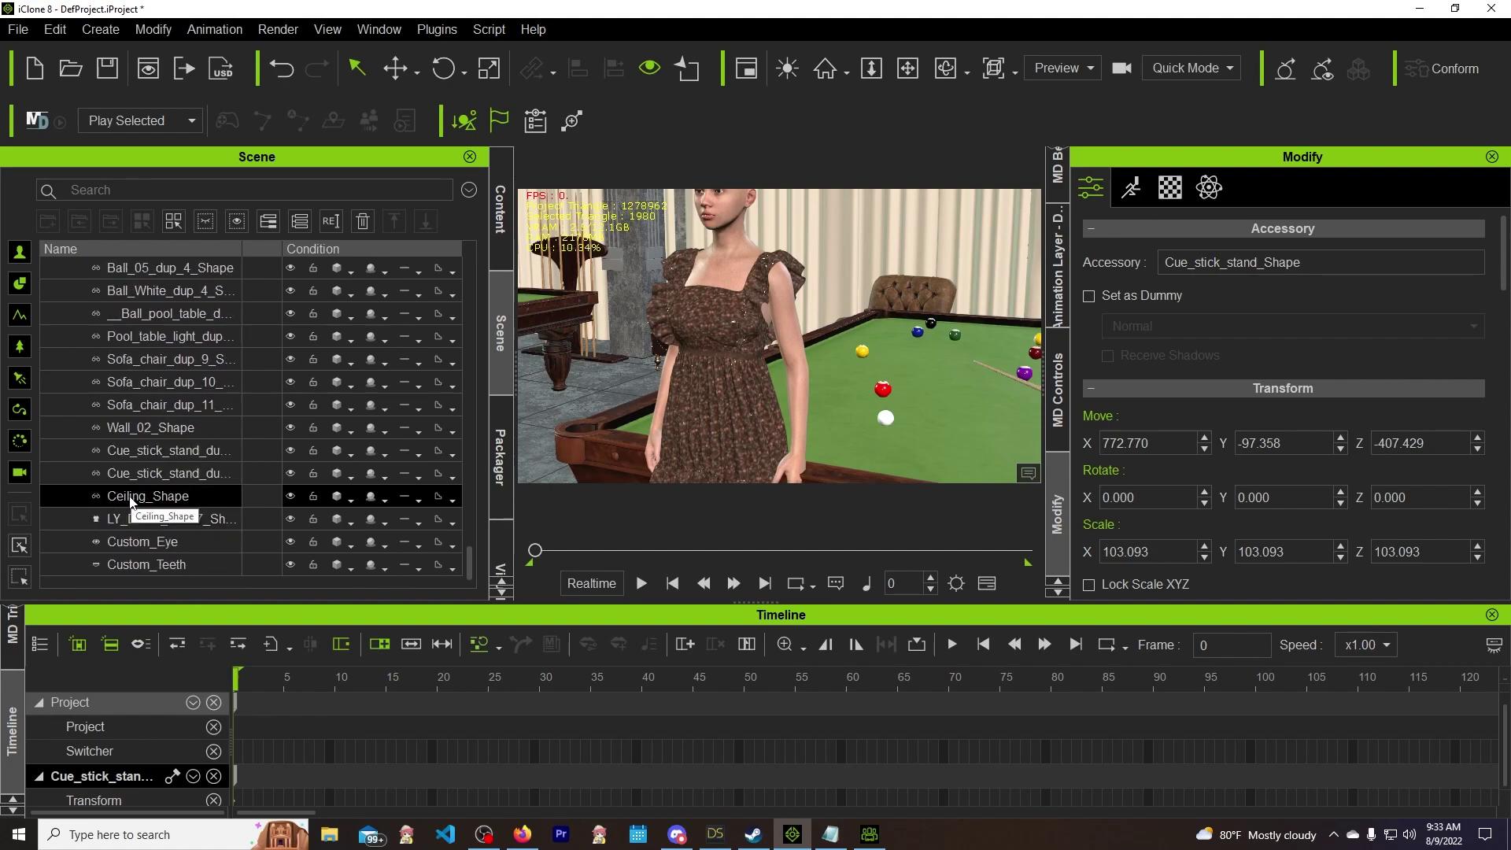
{"action": "left_click", "coordinate": [130, 498]}
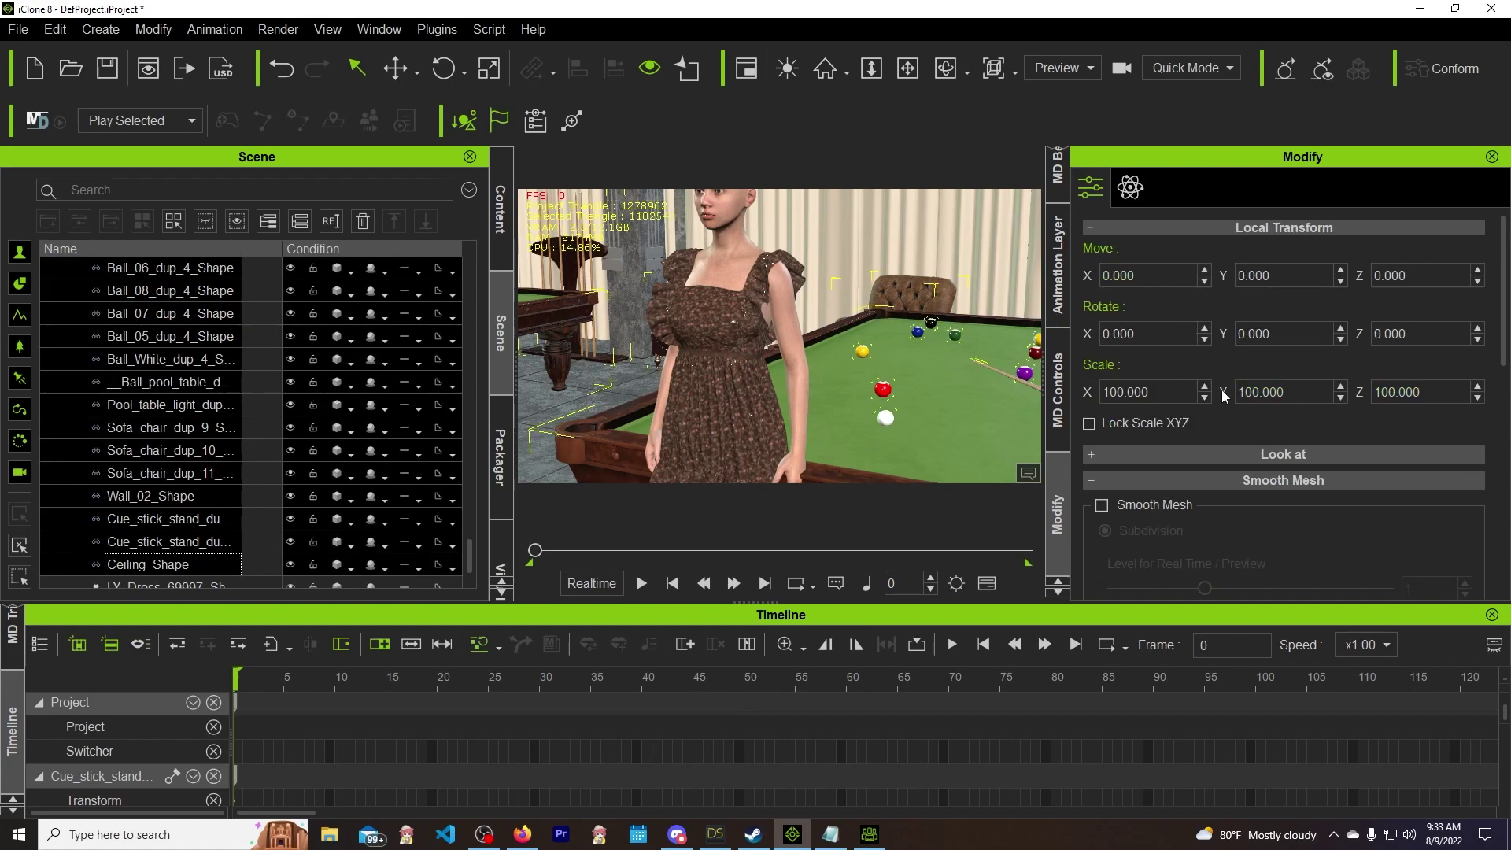
{"action": "scroll", "coordinate": [1221, 389], "scroll_direction": "down", "scroll_amount": 10}
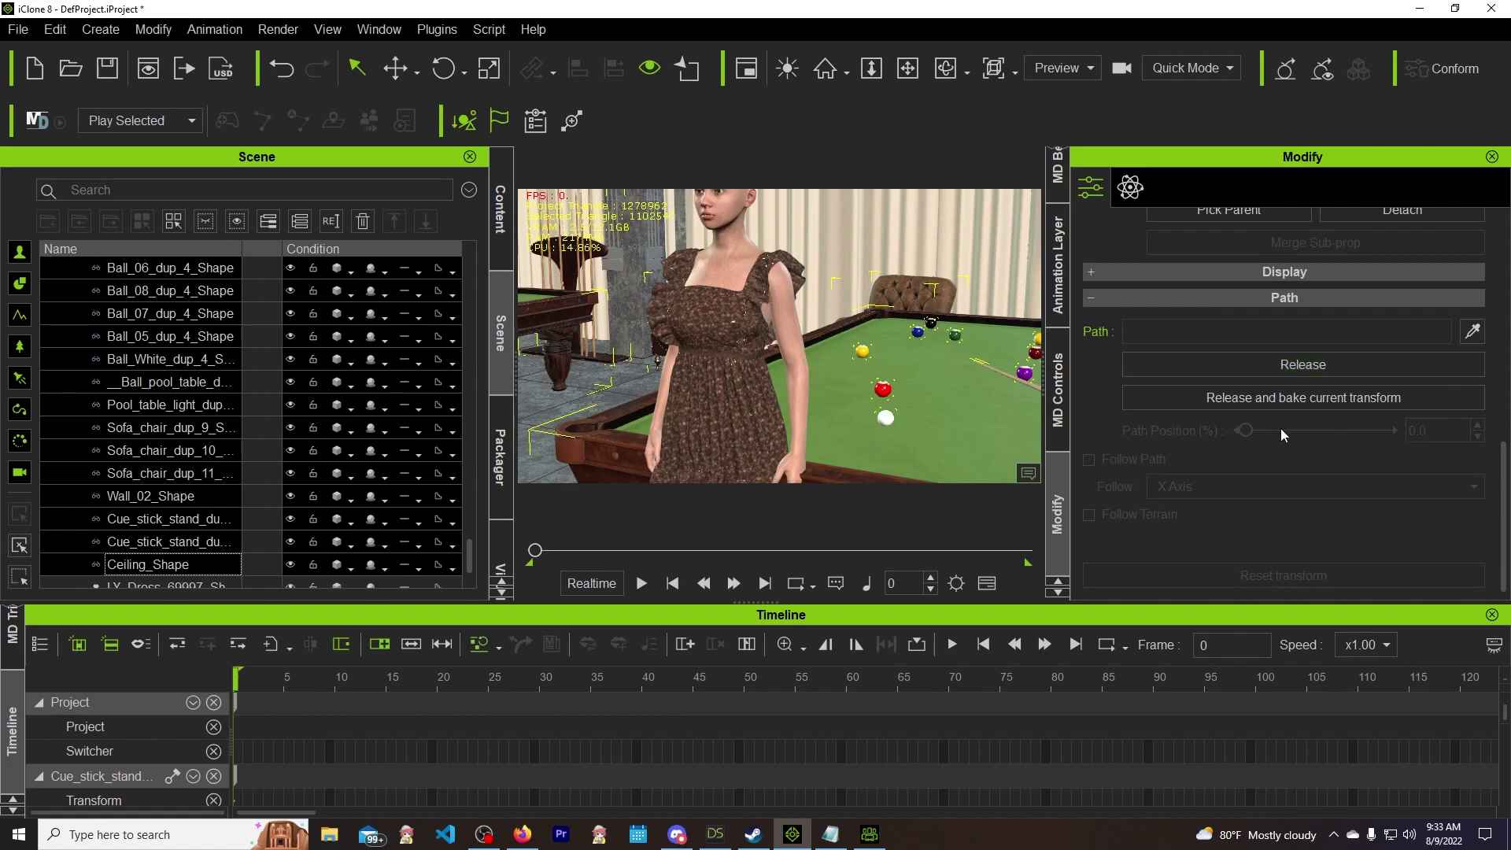
{"action": "scroll", "coordinate": [1281, 429], "scroll_direction": "up", "scroll_amount": 4}
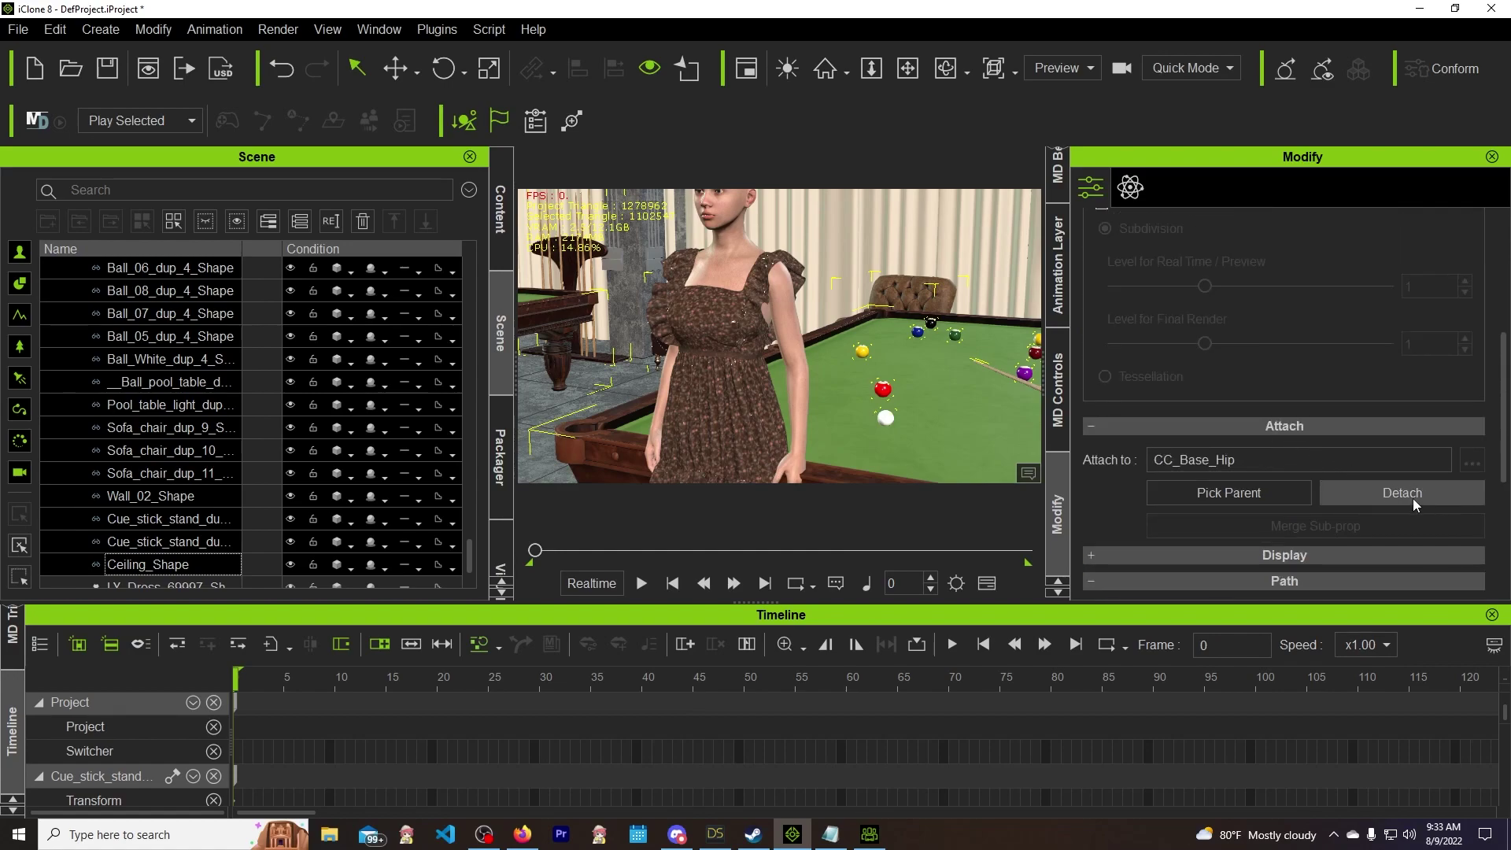
{"action": "left_click", "coordinate": [1404, 493]}
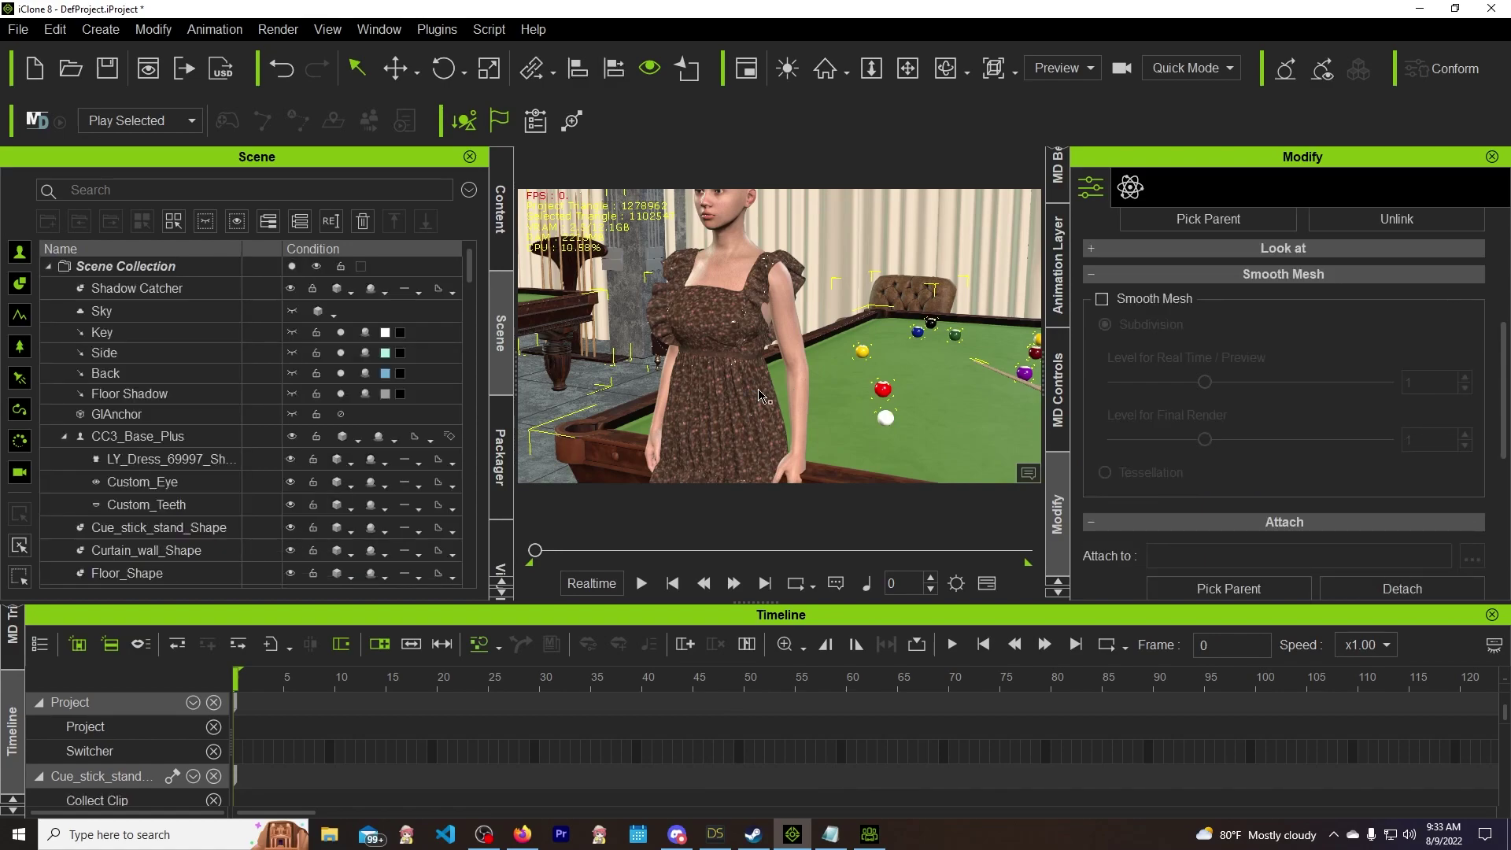
Delete the CC3_Base_Plus character from the scene, keeping the detached pool room props
{"action": "left_click", "coordinate": [144, 443]}
{"action": "key", "text": "Delete"}
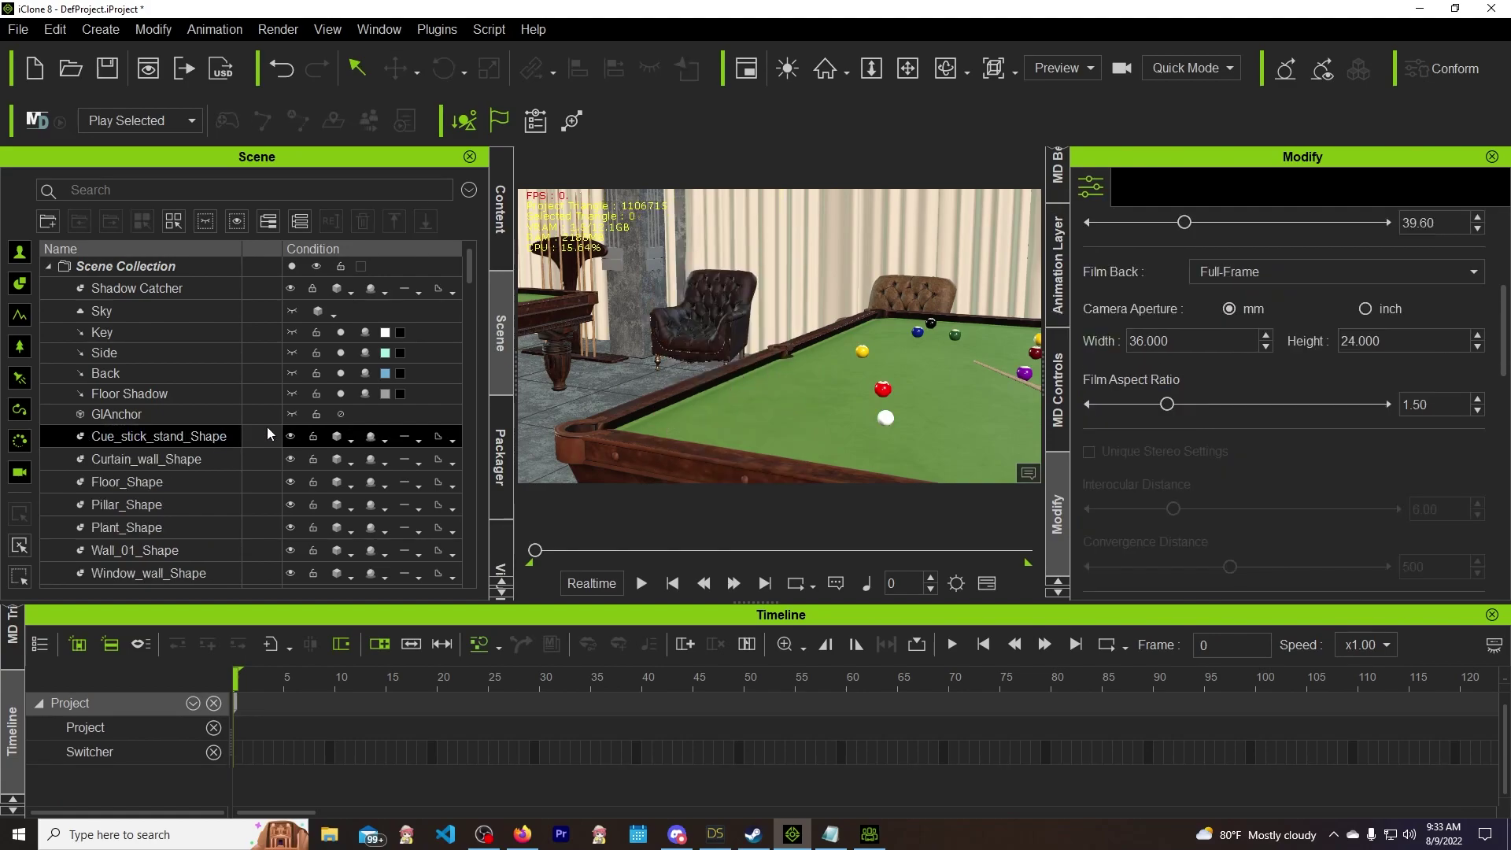
{"action": "middle_click_drag", "start_coordinate": [817, 348], "coordinate": [672, 313]}
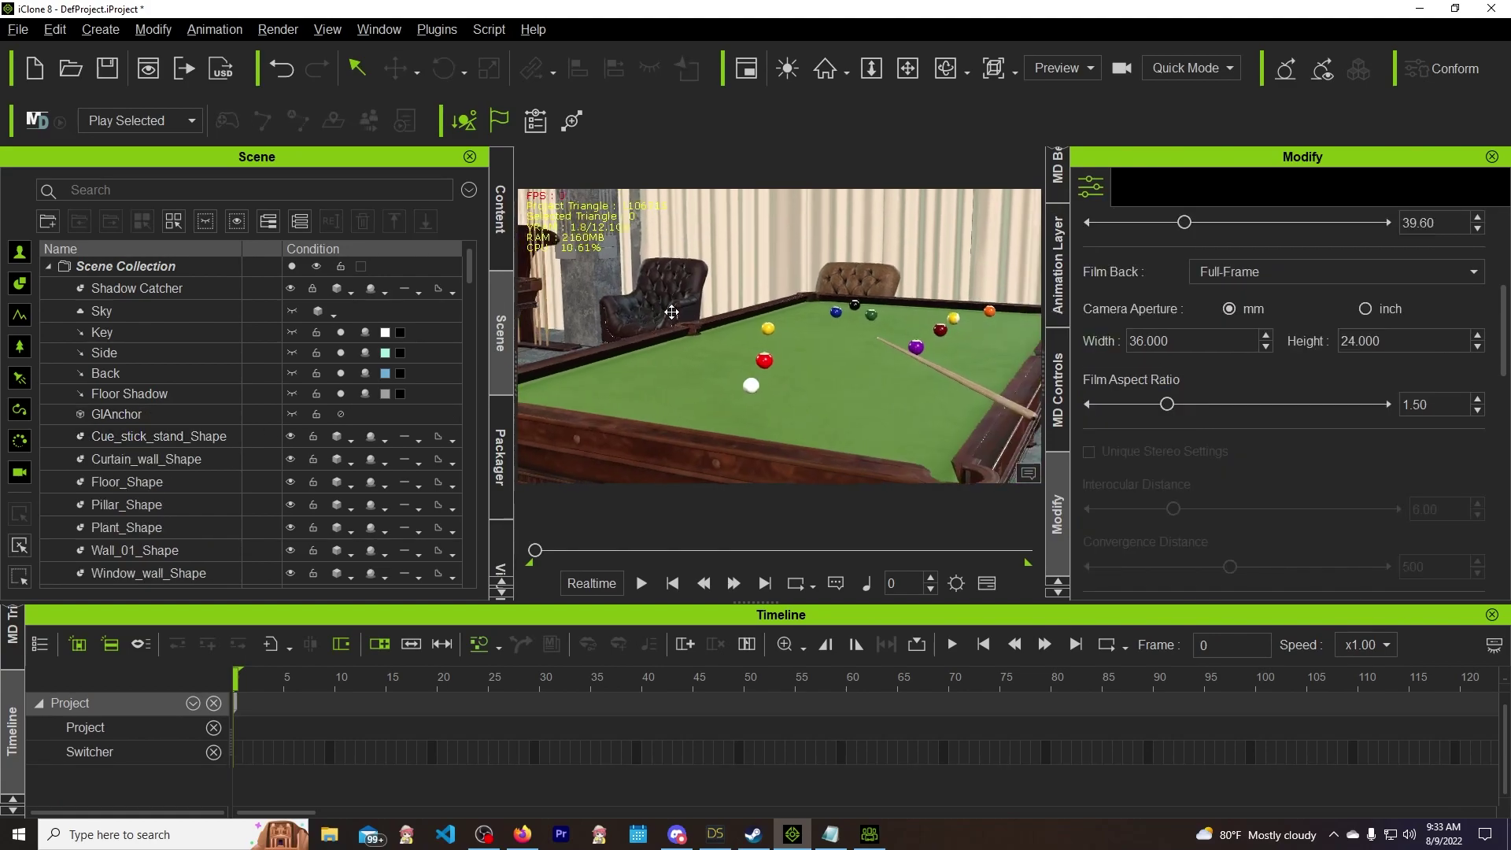
{"action": "right_click_drag", "start_coordinate": [672, 312], "coordinate": [937, 312]}
Delete the default stage items from Shadow Catcher through Floor Shadow, including Sky and the Key, Side and Back lights
{"action": "left_click", "coordinate": [112, 291]}
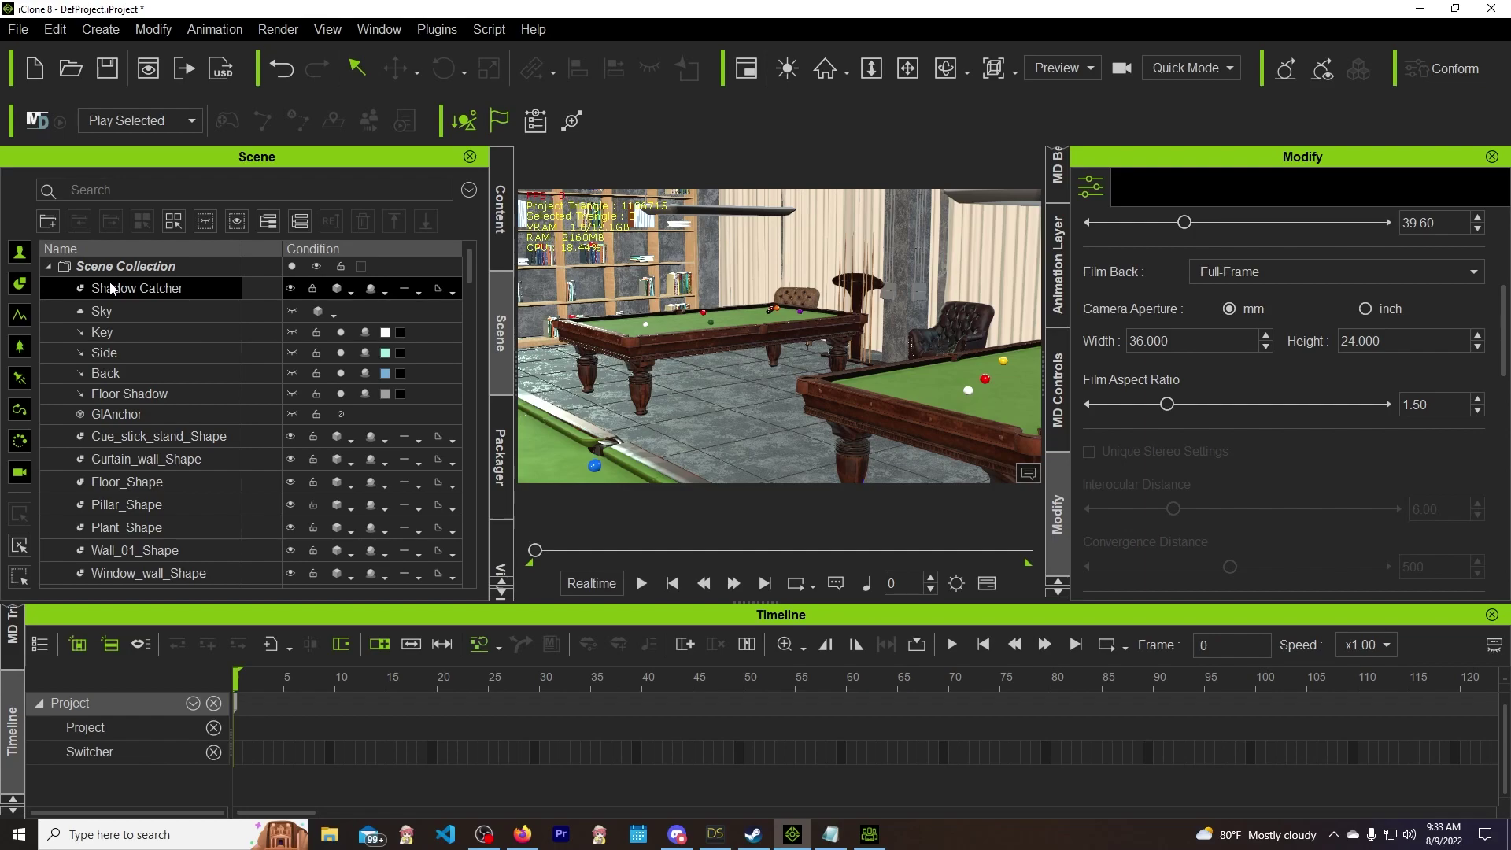
{"action": "left_click", "coordinate": [112, 288]}
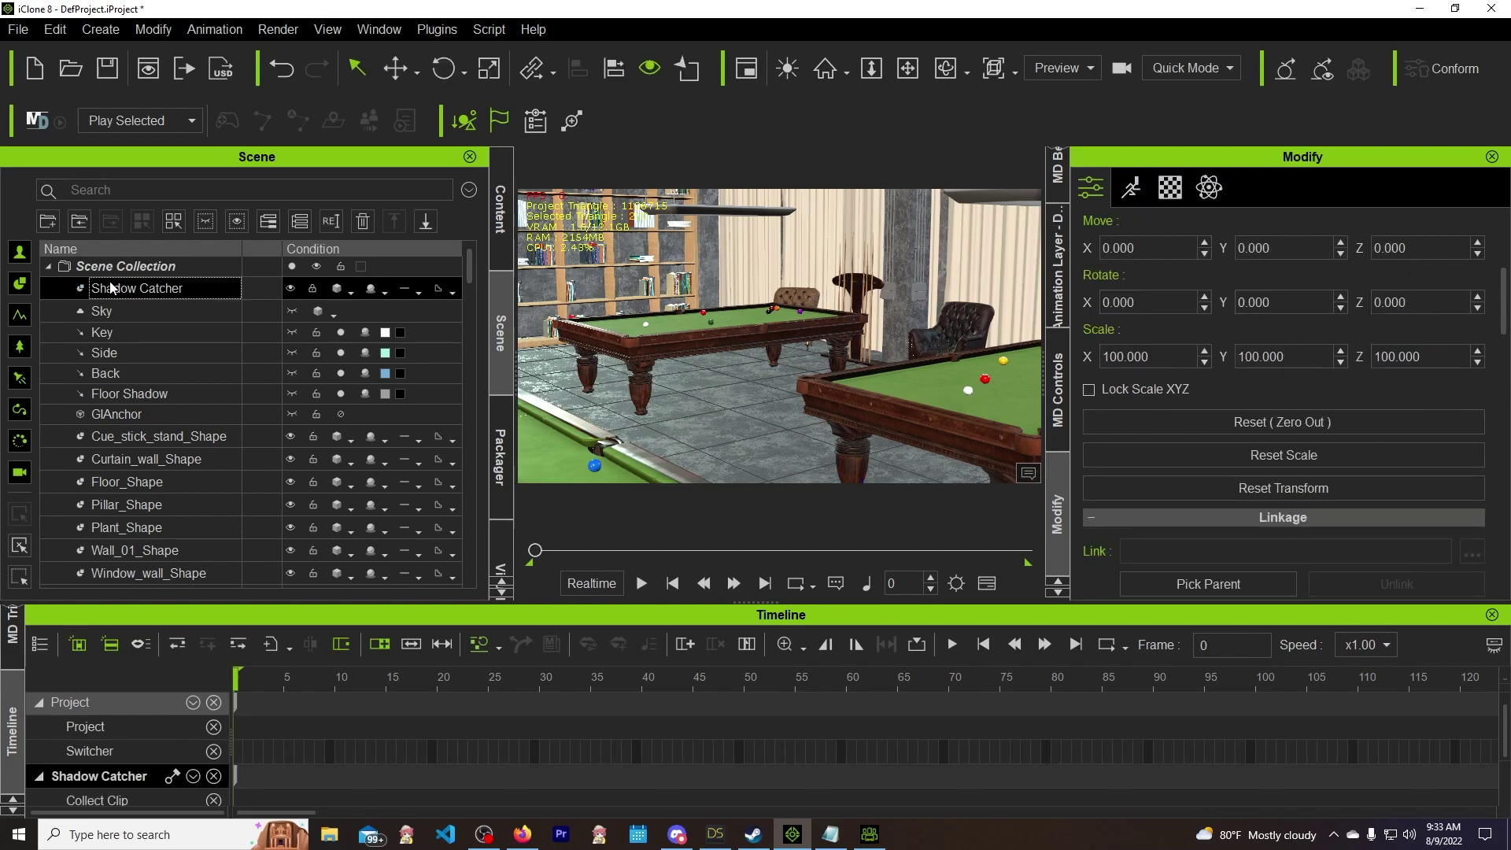
{"action": "left_click", "coordinate": [134, 393], "text": "shift"}
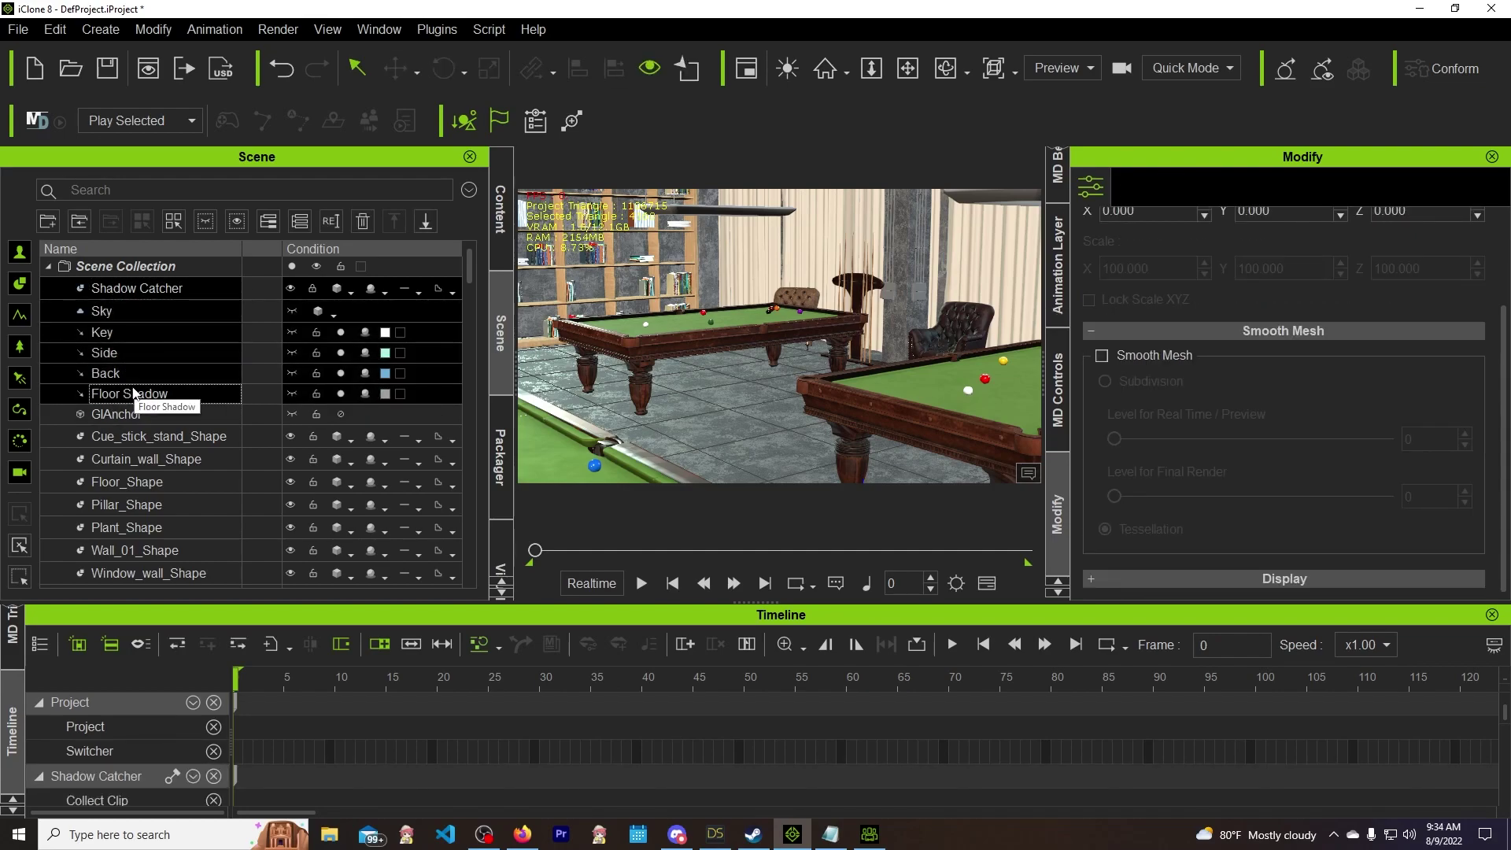
{"action": "key", "text": "Delete"}
Group all props from Cue_stick_stand_Shape through Ceiling_Shape into a new collection named Pool Hall
{"action": "left_click", "coordinate": [127, 311]}
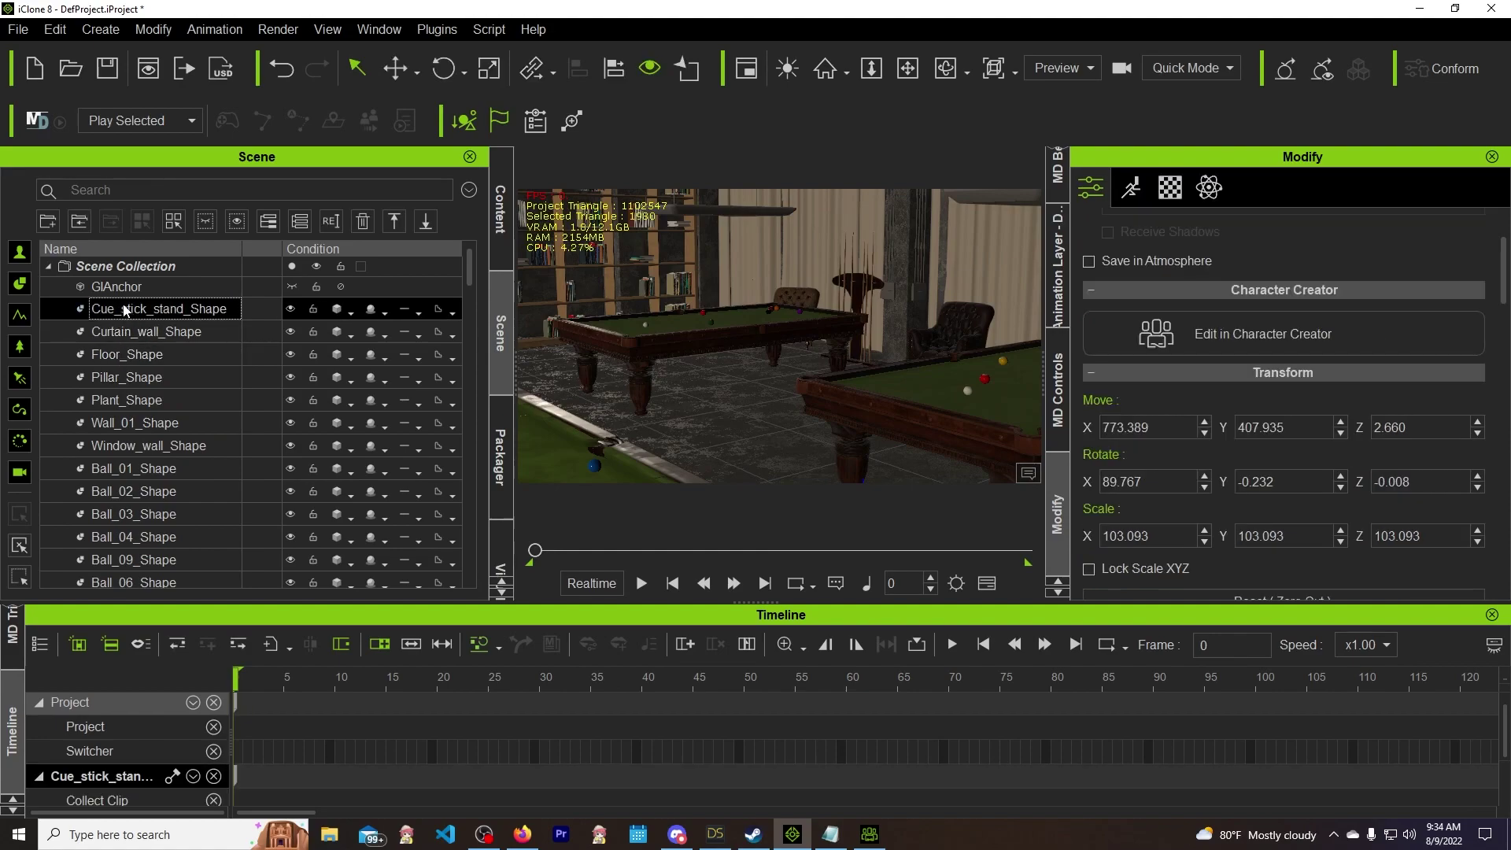
{"action": "scroll", "coordinate": [138, 388], "scroll_direction": "down", "scroll_amount": 5}
{"action": "scroll", "coordinate": [140, 409], "scroll_direction": "down", "scroll_amount": 3}
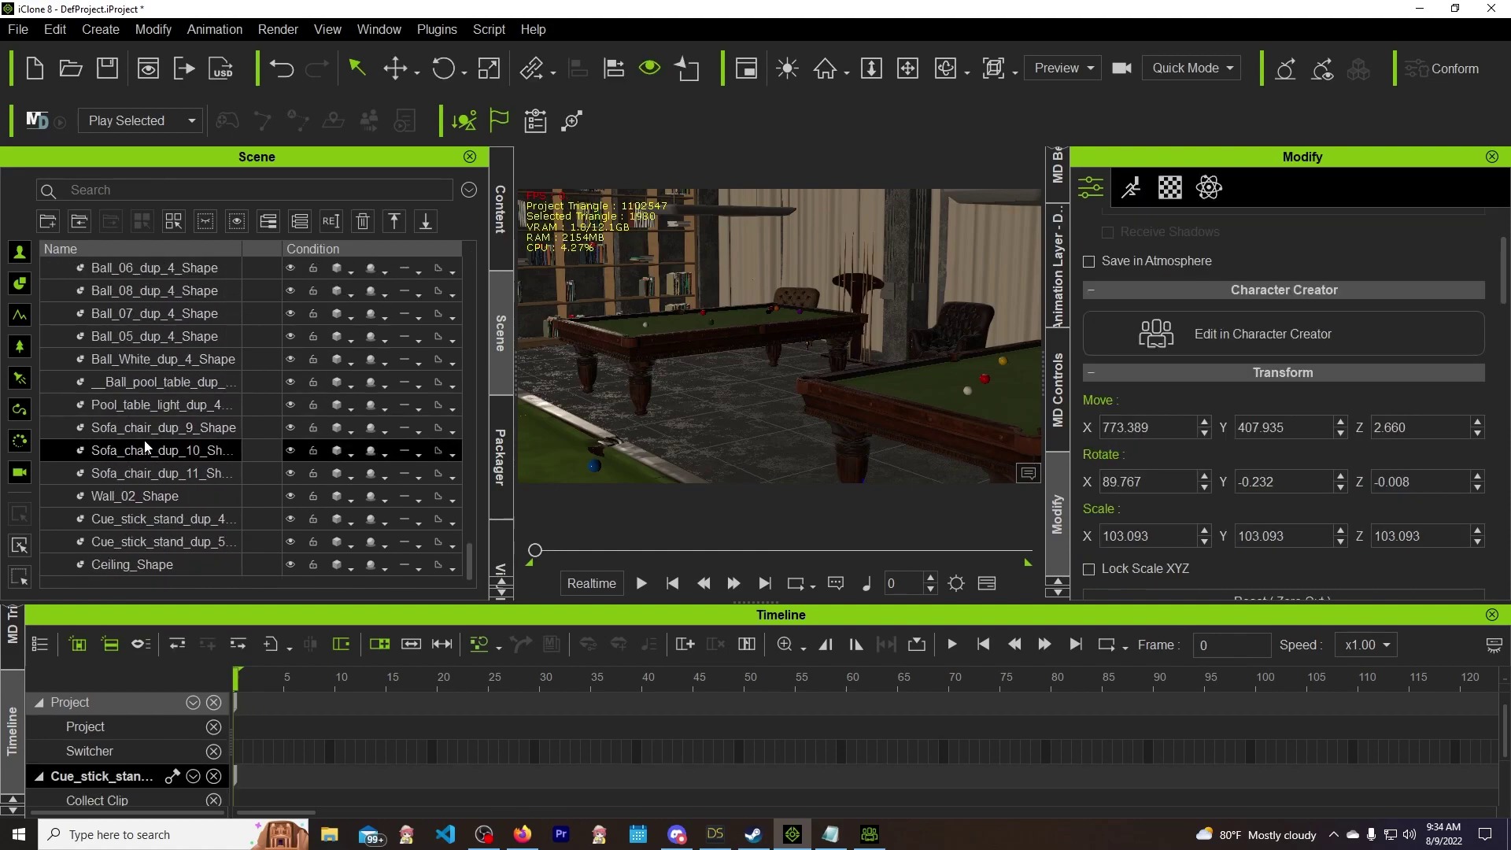
{"action": "left_click", "coordinate": [154, 566], "text": "shift"}
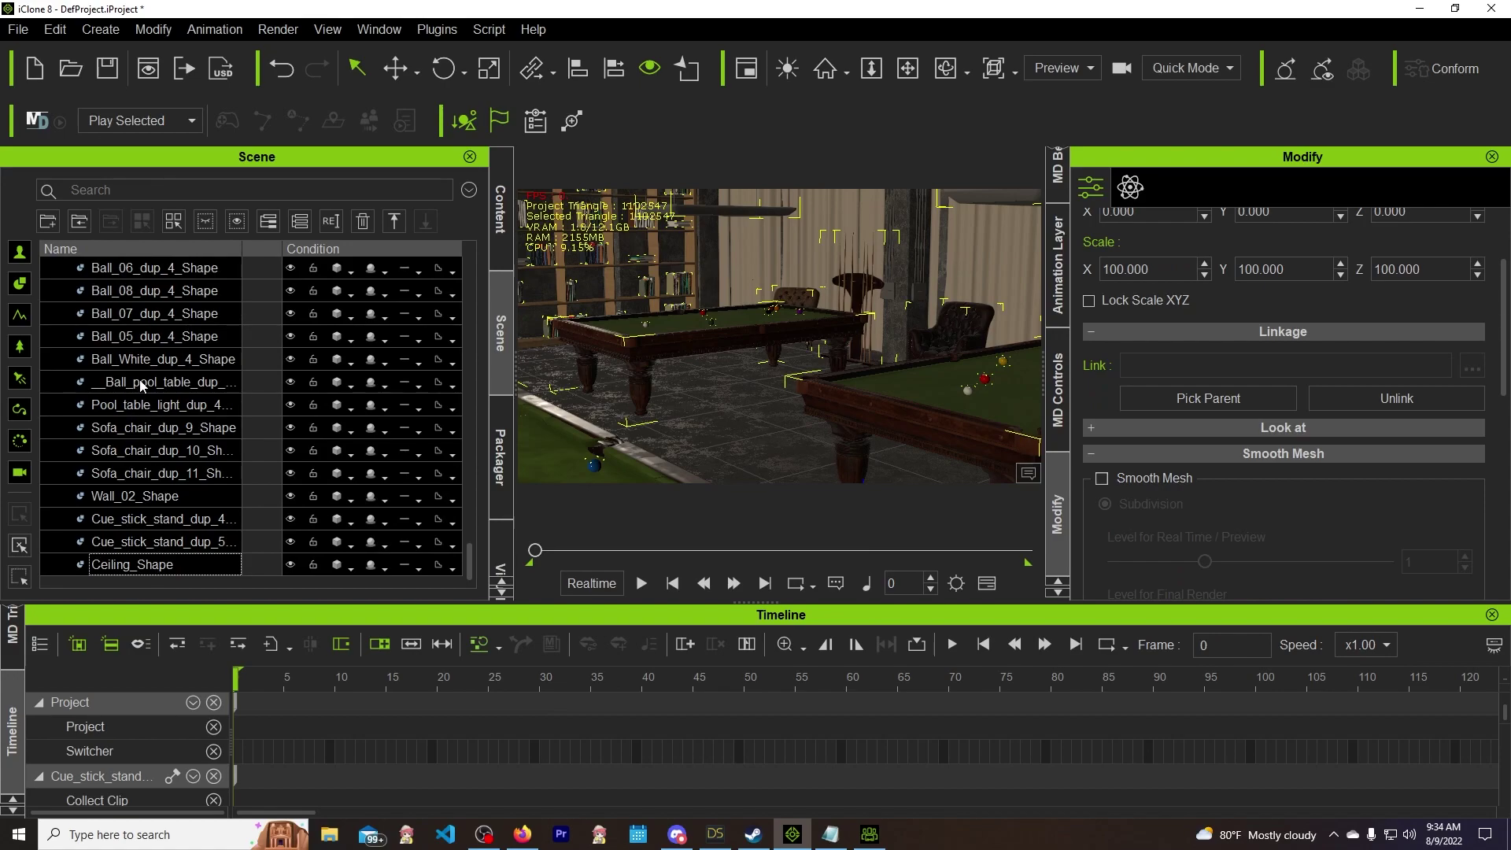
{"action": "key", "text": "ctrl+g"}
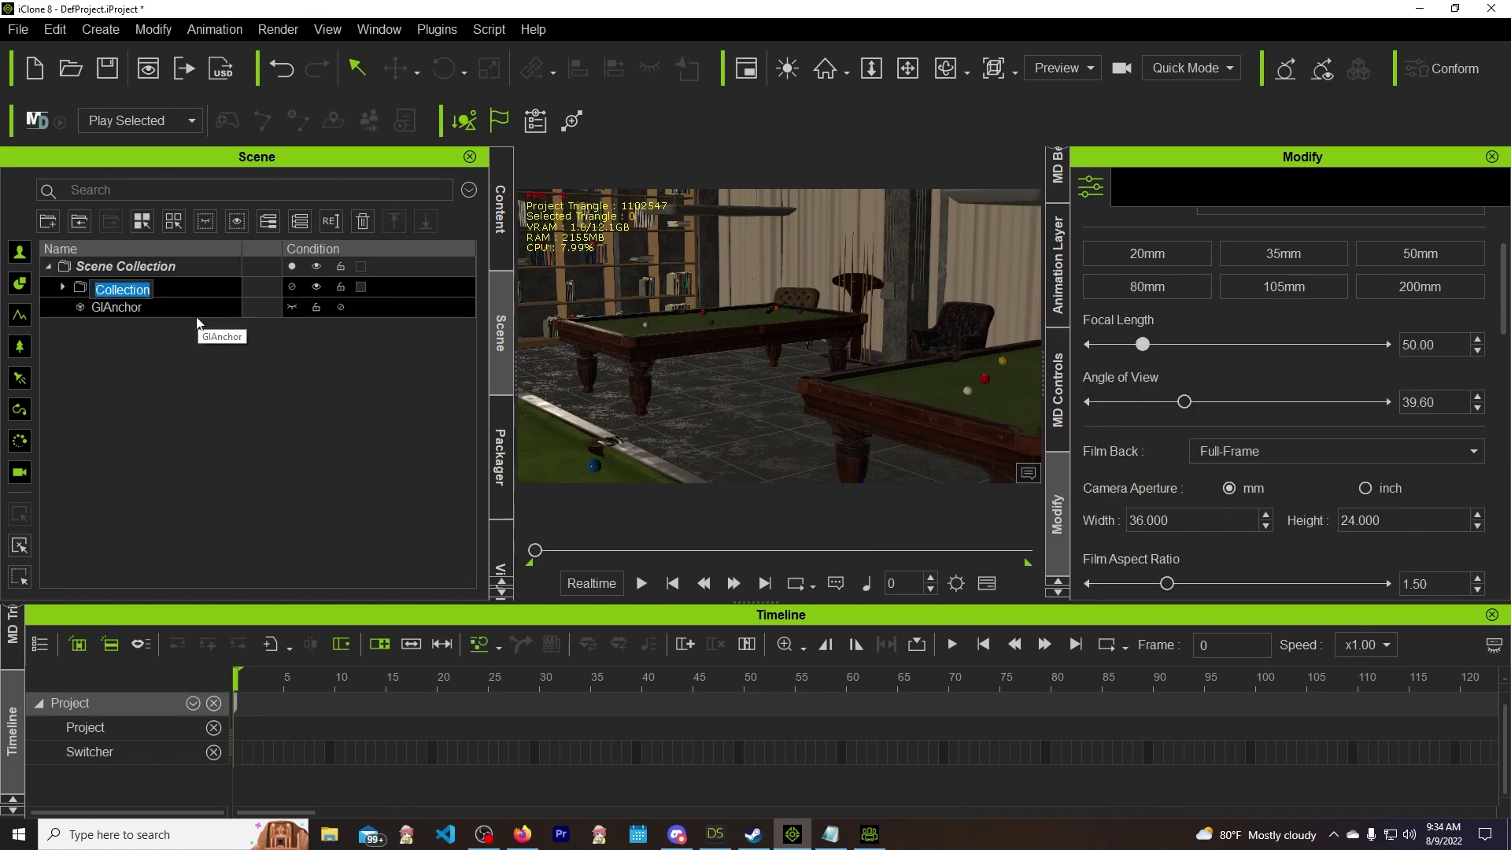
{"action": "type", "text": "Pool Hall"}
{"action": "key", "text": "Return"}
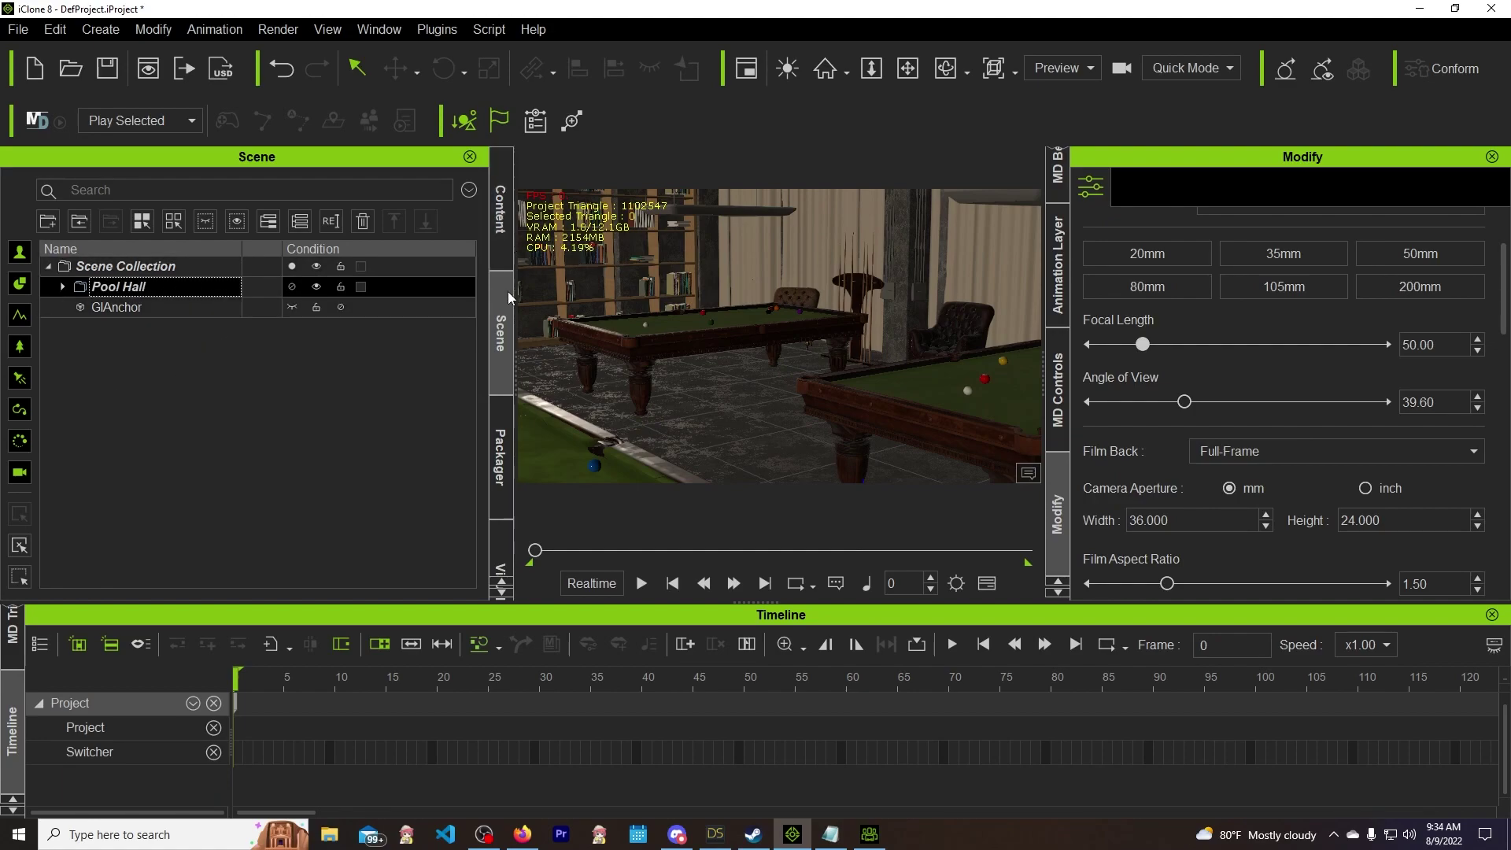
Delete the old Pool Hall light room file from the custom Light Room content
{"action": "left_click", "coordinate": [500, 199]}
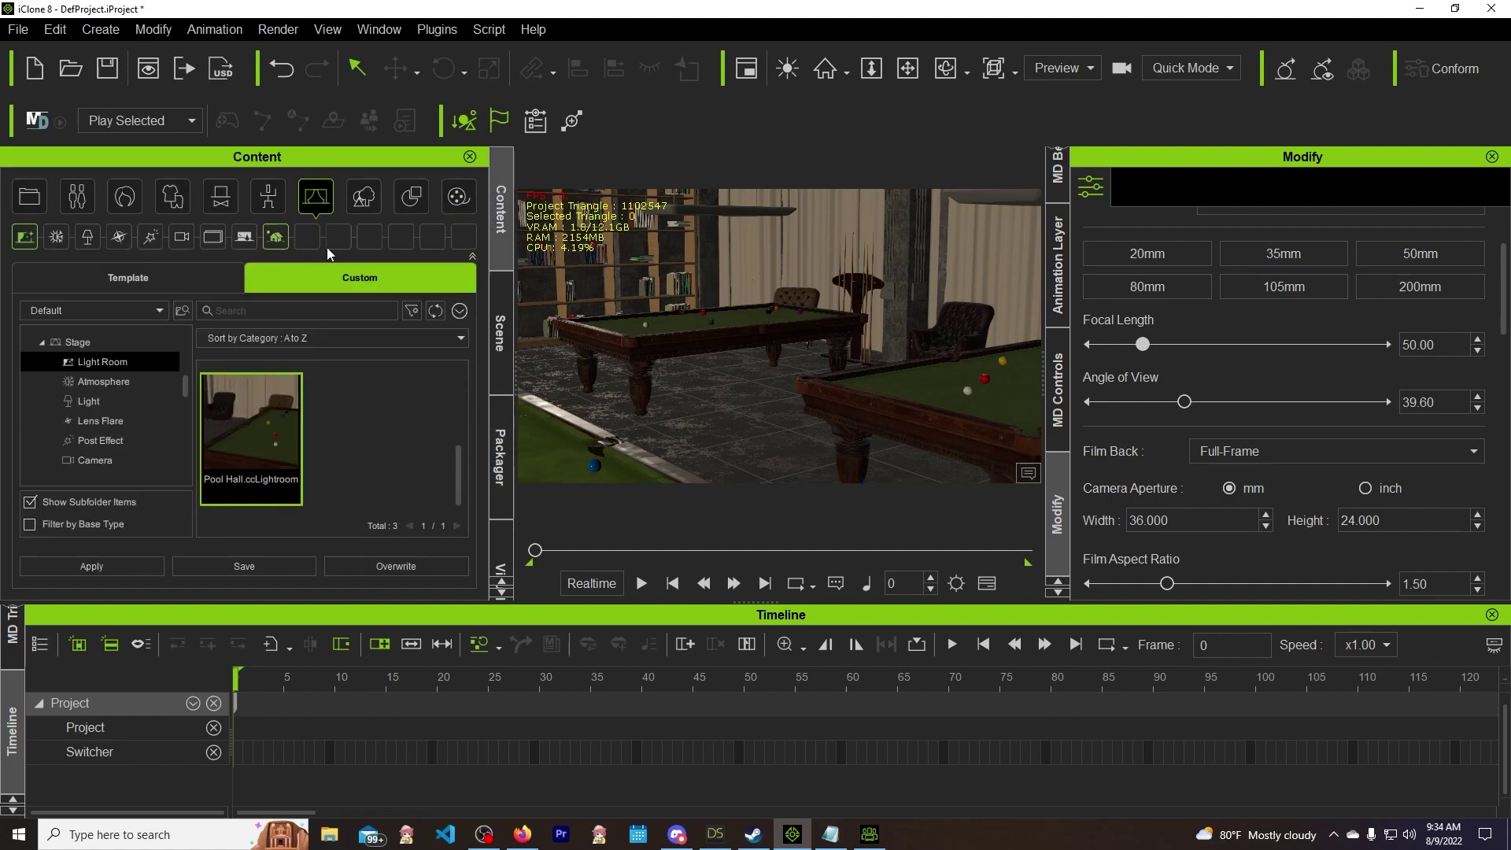
{"action": "left_click", "coordinate": [134, 275]}
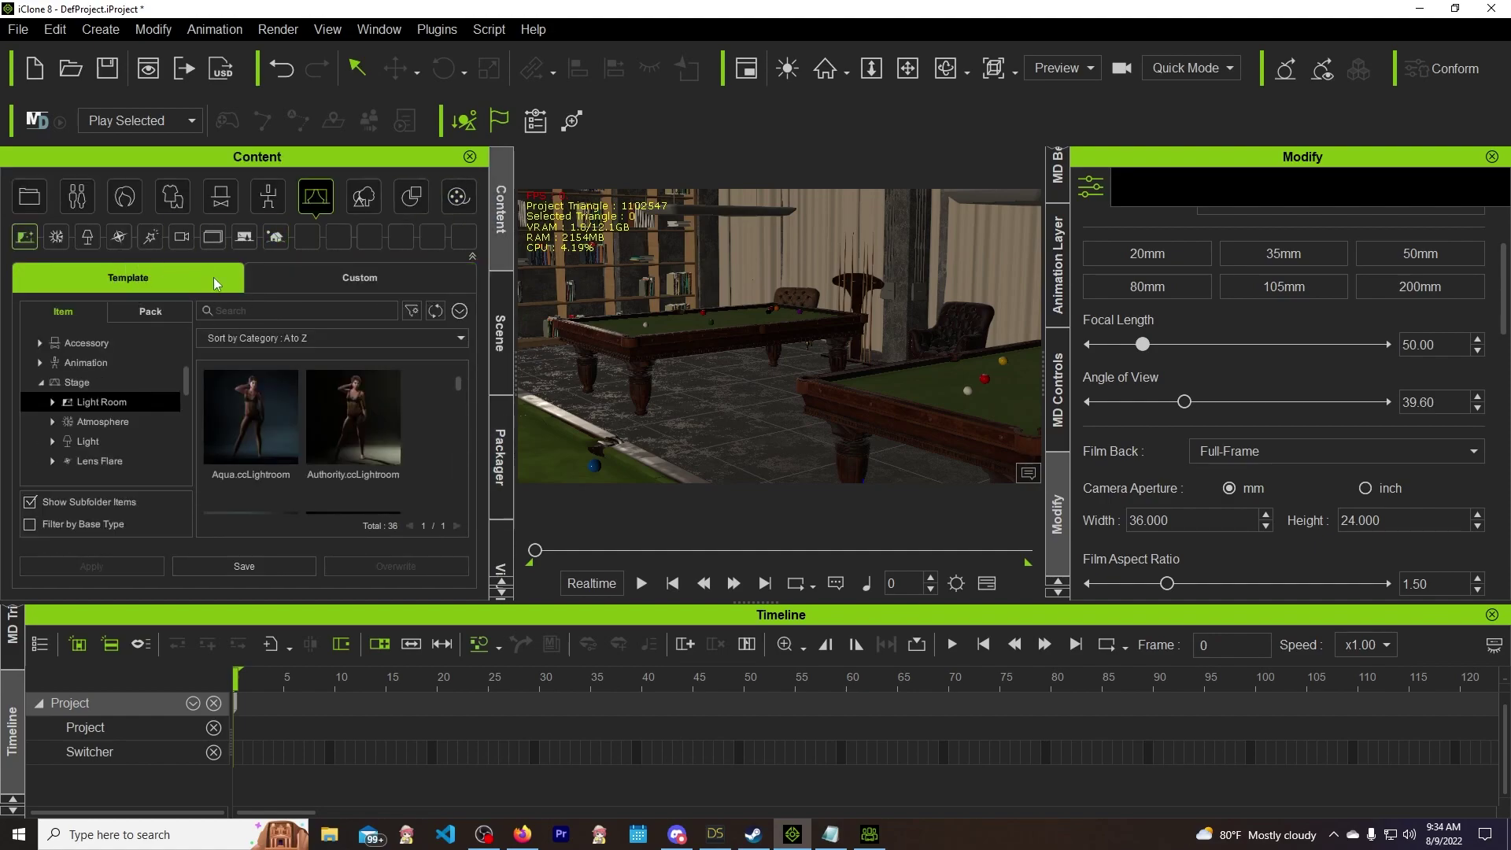
{"action": "left_click", "coordinate": [360, 280]}
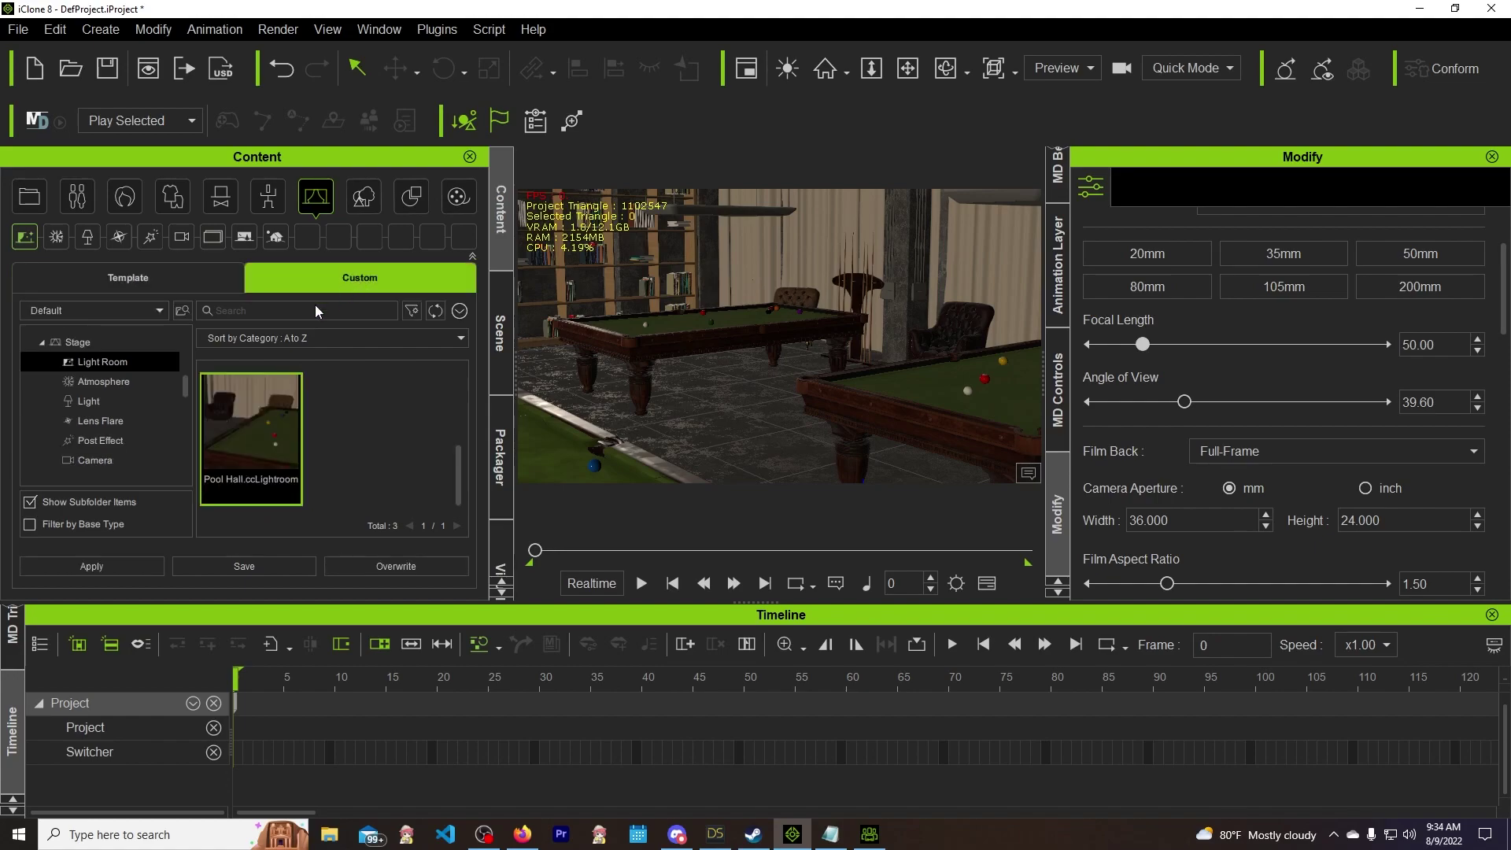
{"action": "scroll", "coordinate": [79, 350], "scroll_direction": "up", "scroll_amount": 1}
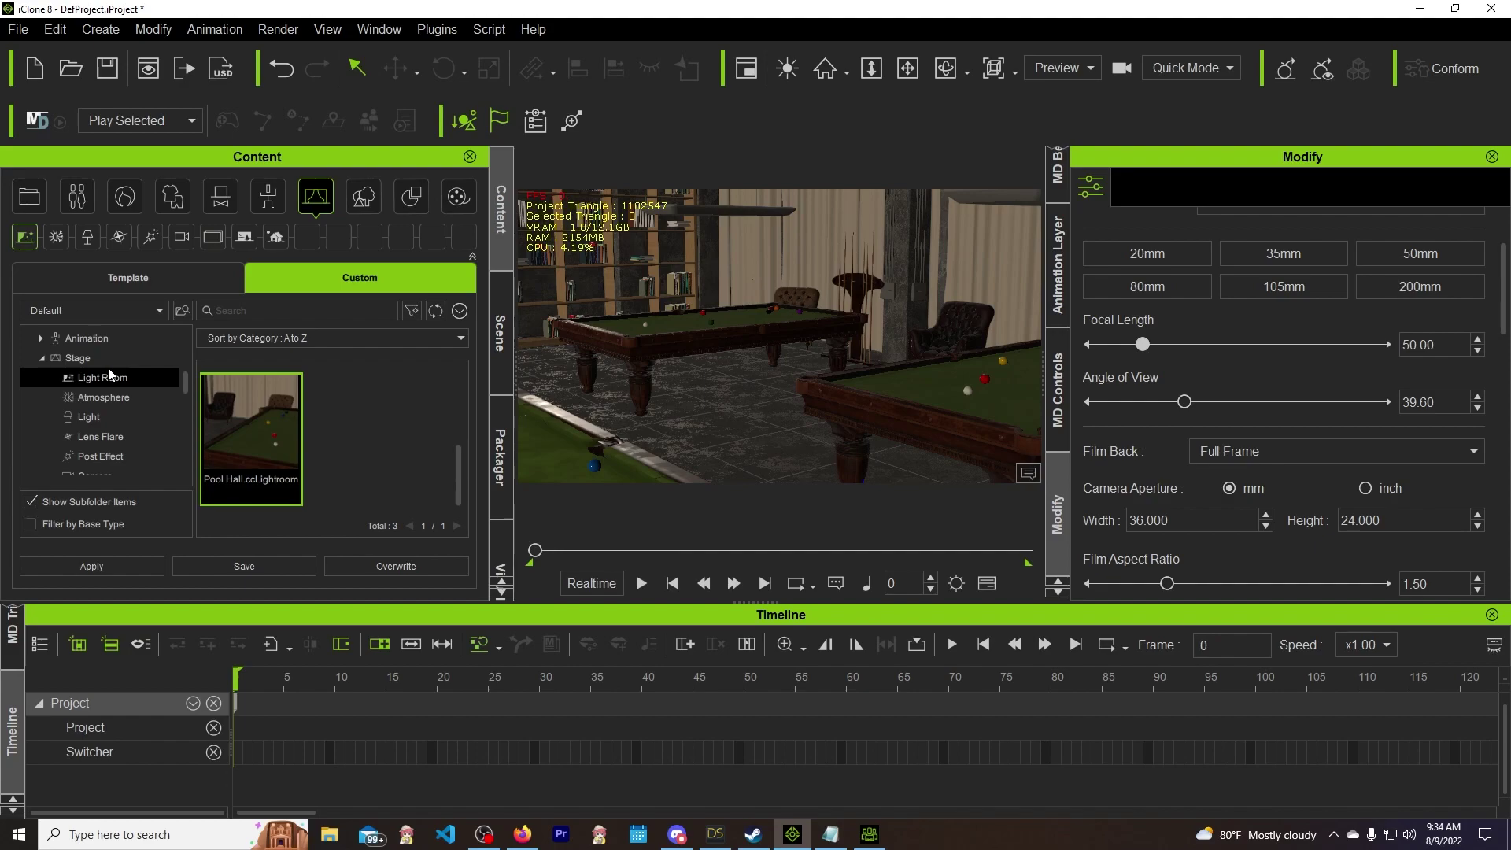
{"action": "scroll", "coordinate": [102, 428], "scroll_direction": "down", "scroll_amount": 5}
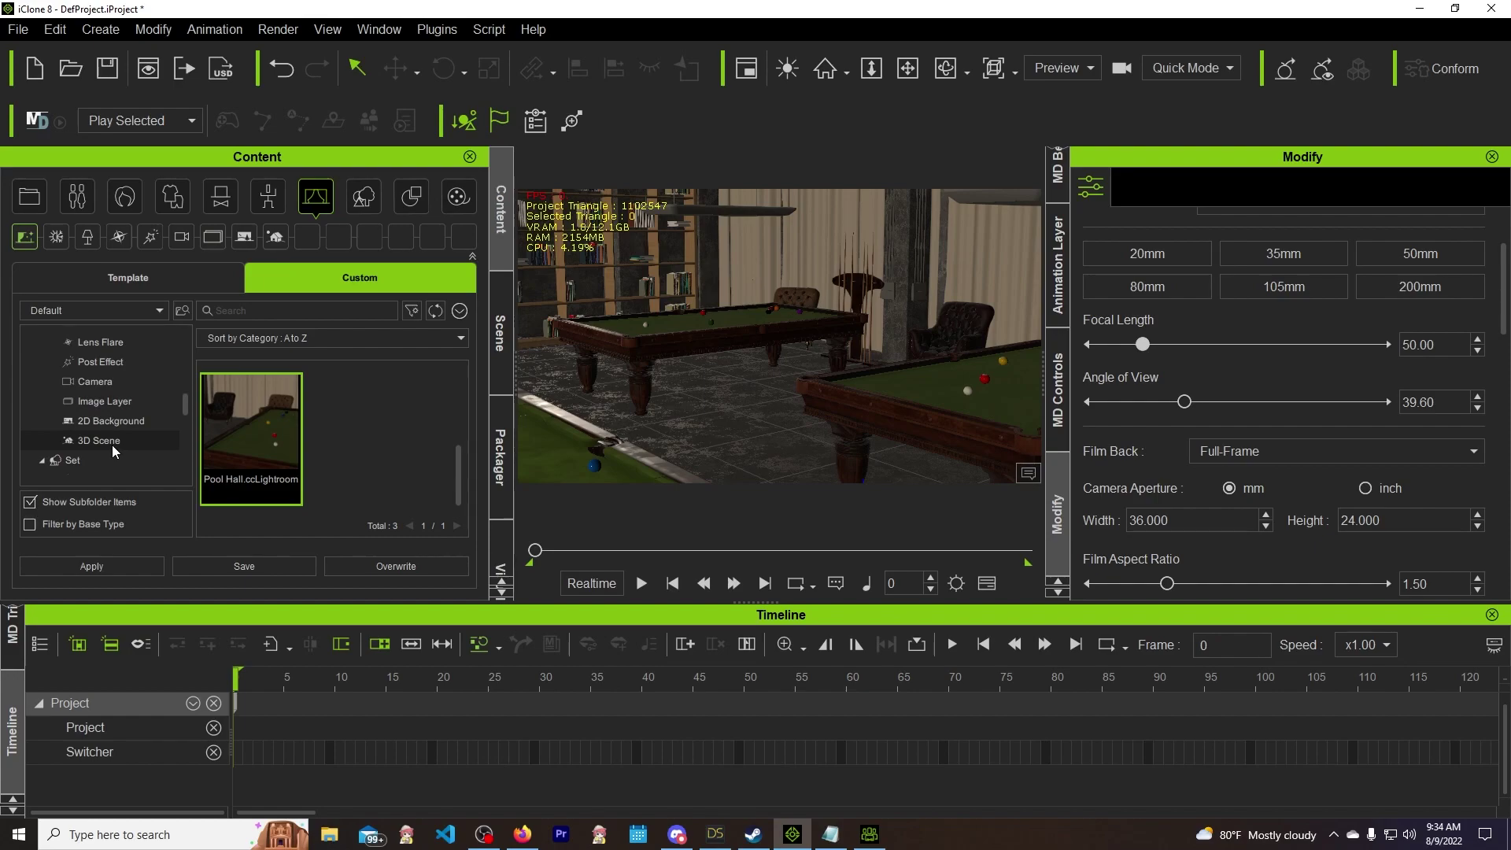
{"action": "scroll", "coordinate": [116, 443], "scroll_direction": "up", "scroll_amount": 5}
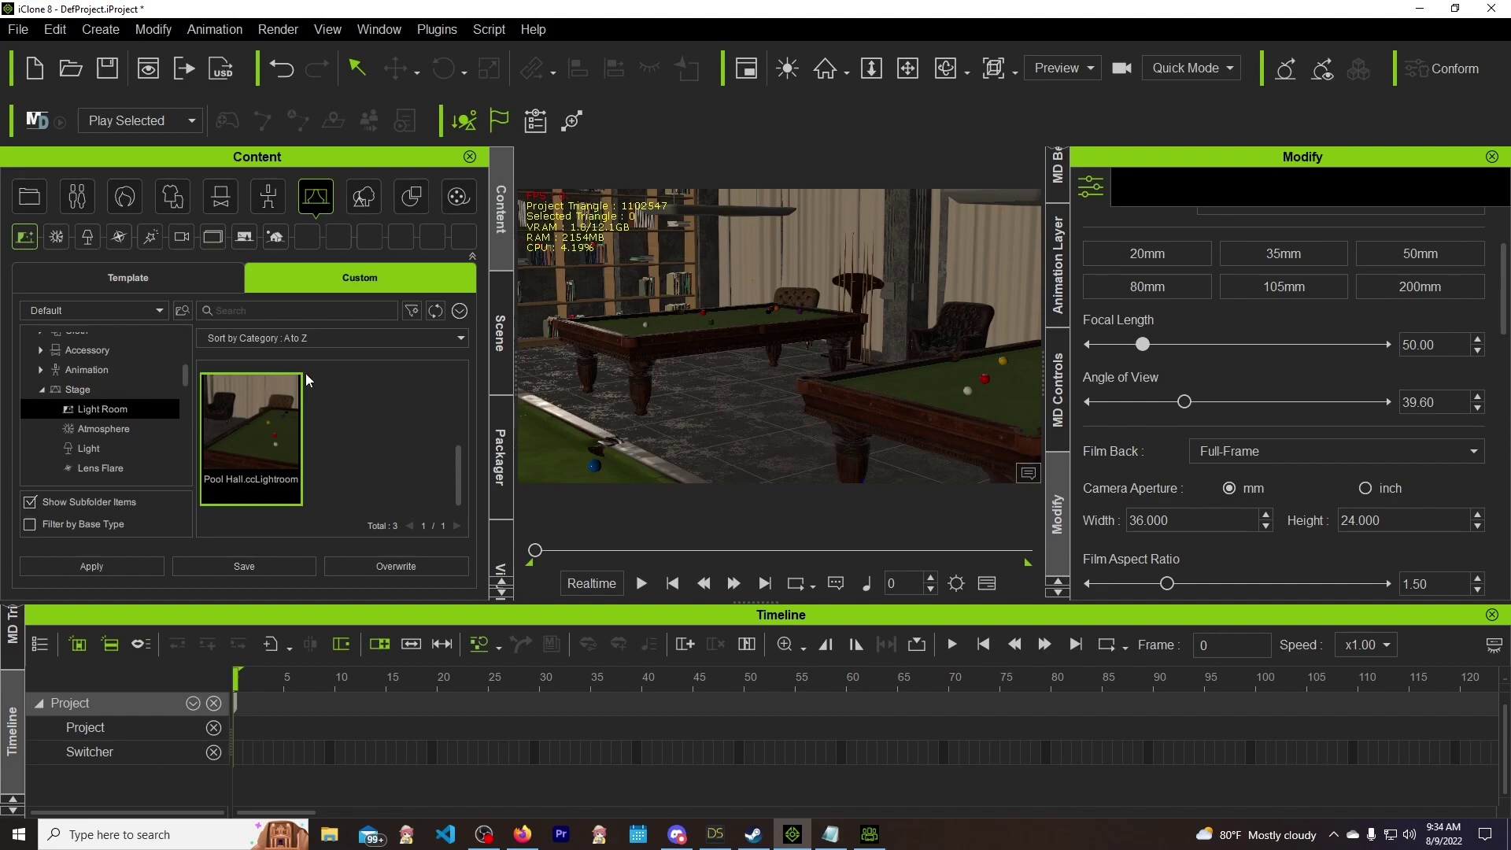
{"action": "right_click", "coordinate": [245, 427]}
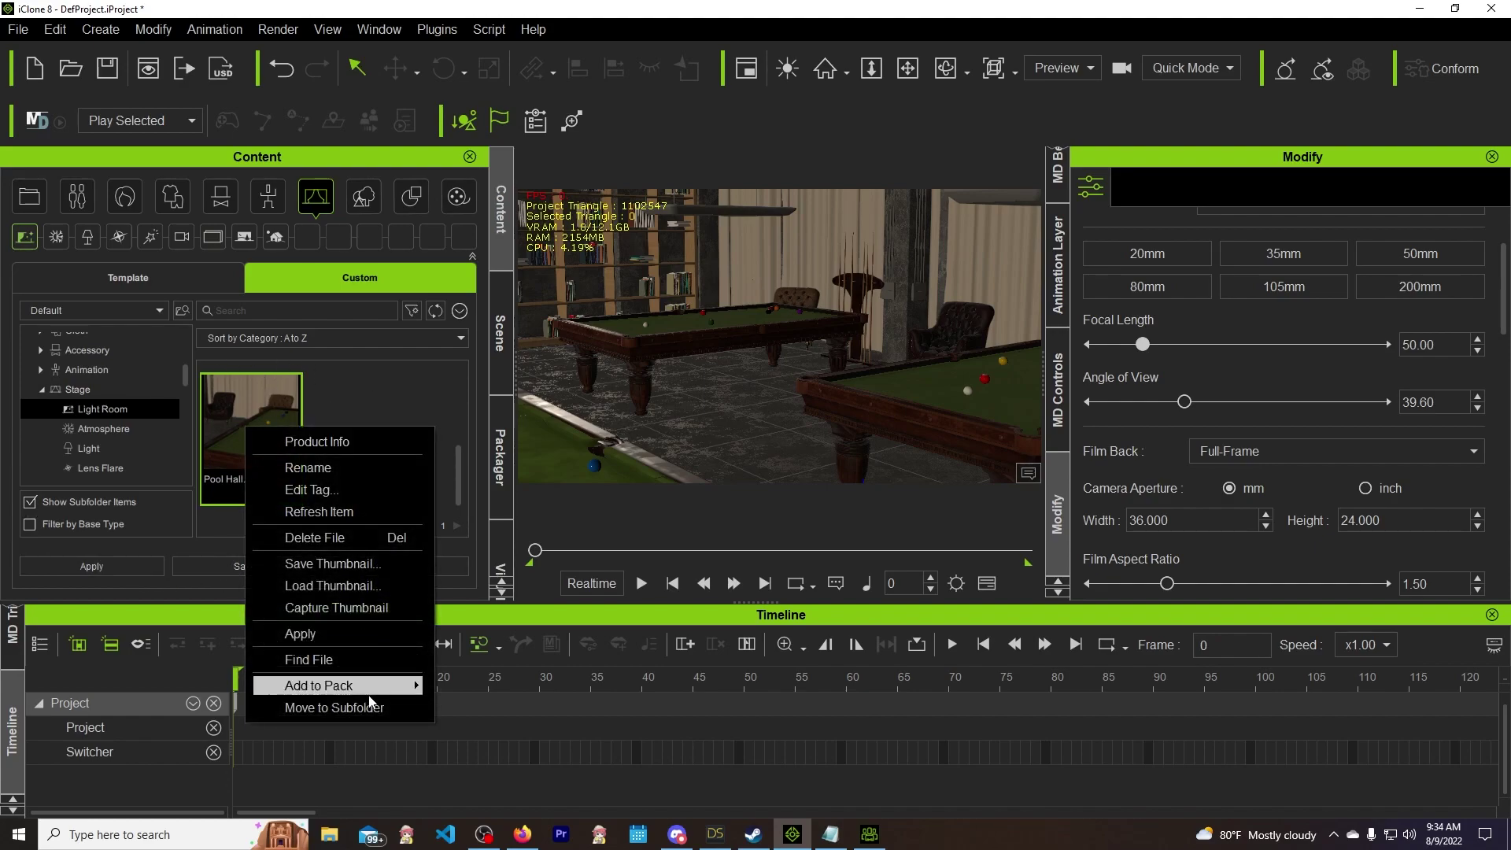
{"action": "left_click", "coordinate": [330, 537]}
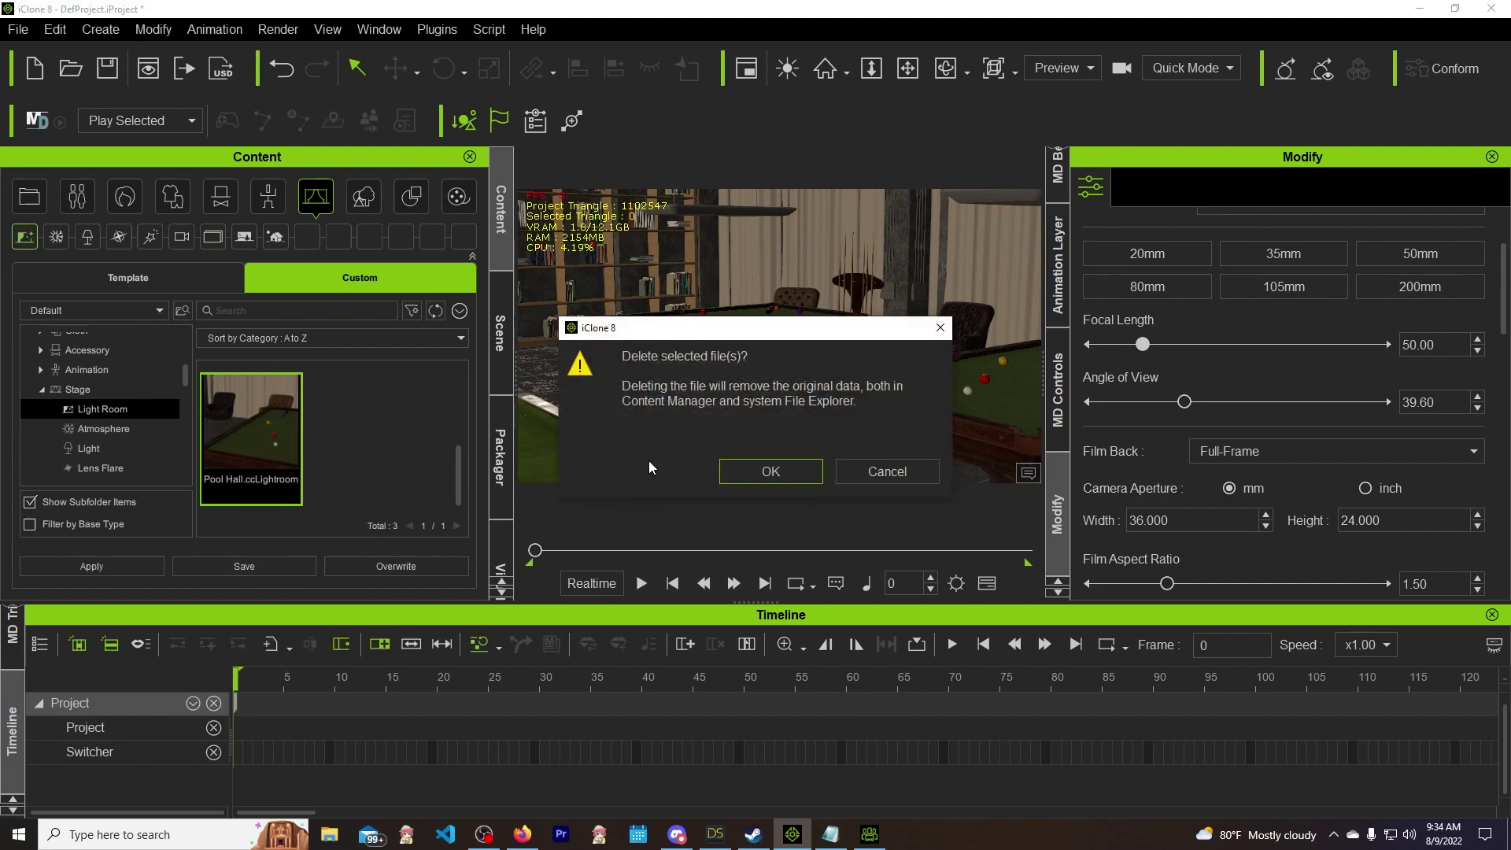
{"action": "left_click", "coordinate": [768, 471]}
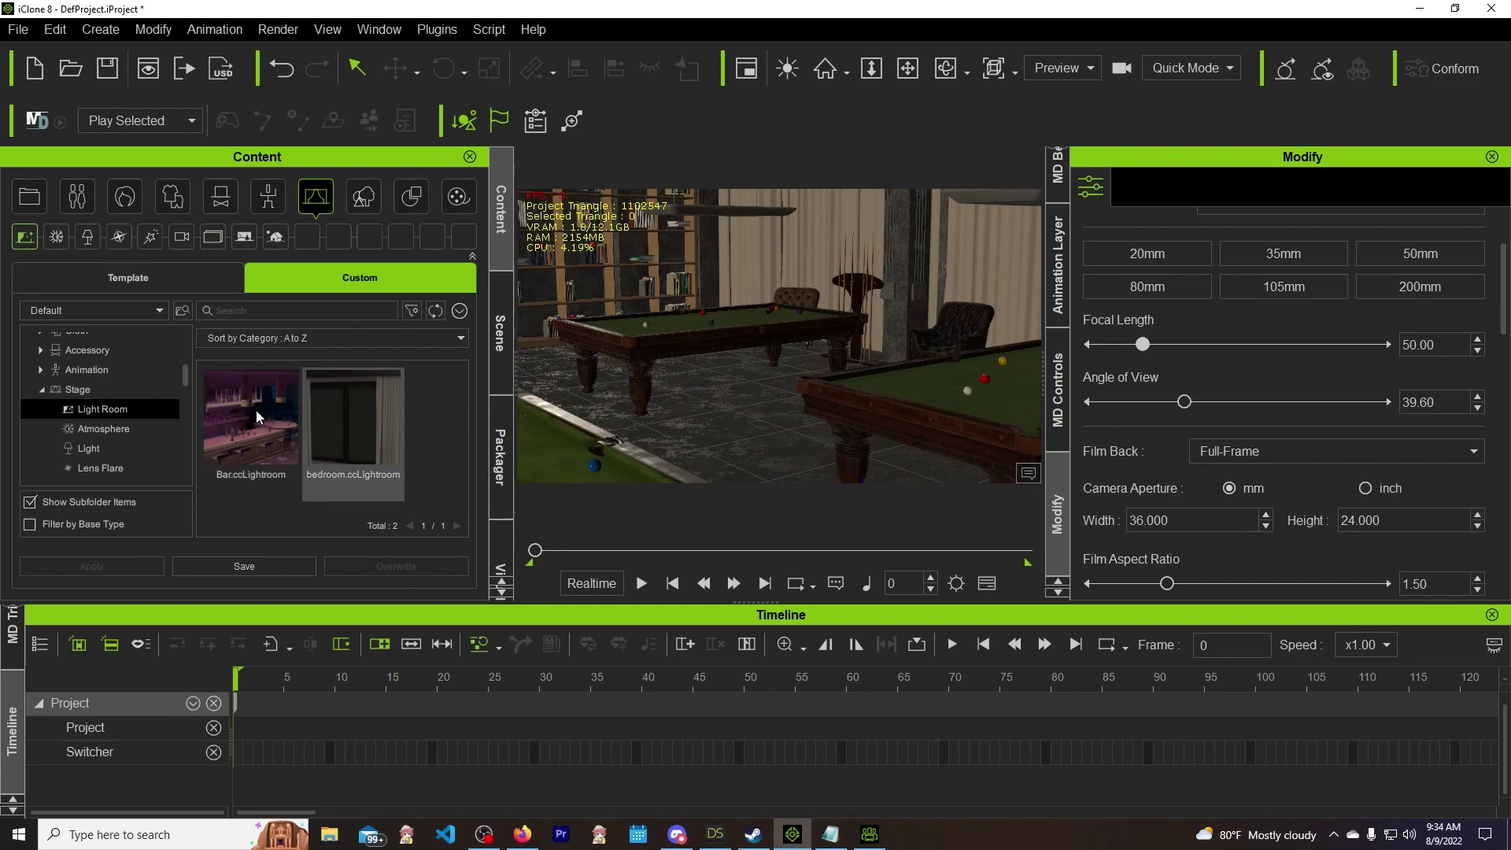
Save the current scene as a custom Stage/Light Room asset named Pool Hall
{"action": "left_click", "coordinate": [256, 564]}
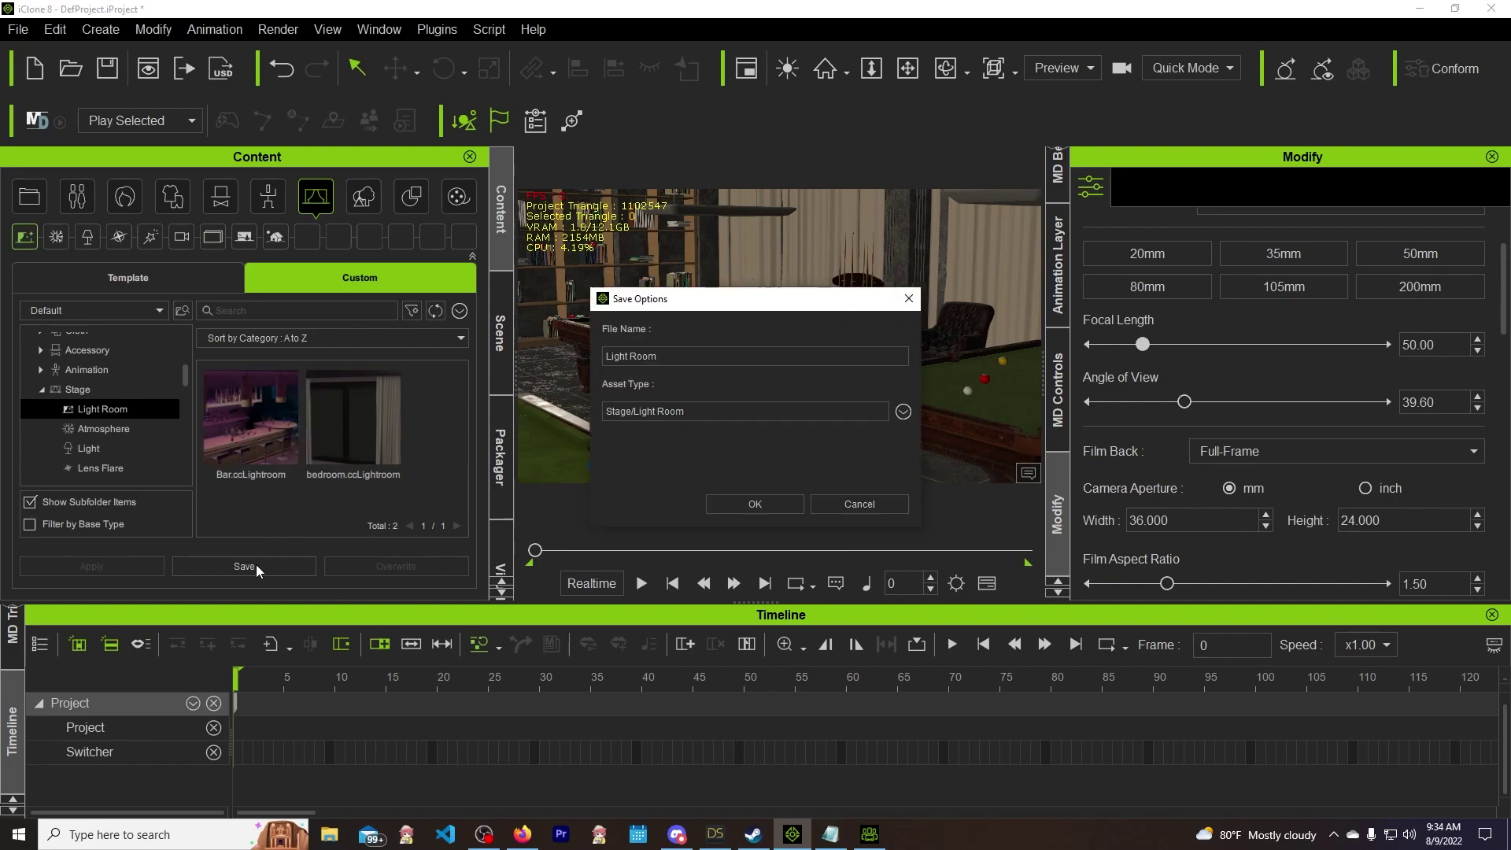
{"action": "triple_click", "coordinate": [688, 355]}
{"action": "type", "text": "Pool Hall"}
{"action": "left_click", "coordinate": [779, 509]}
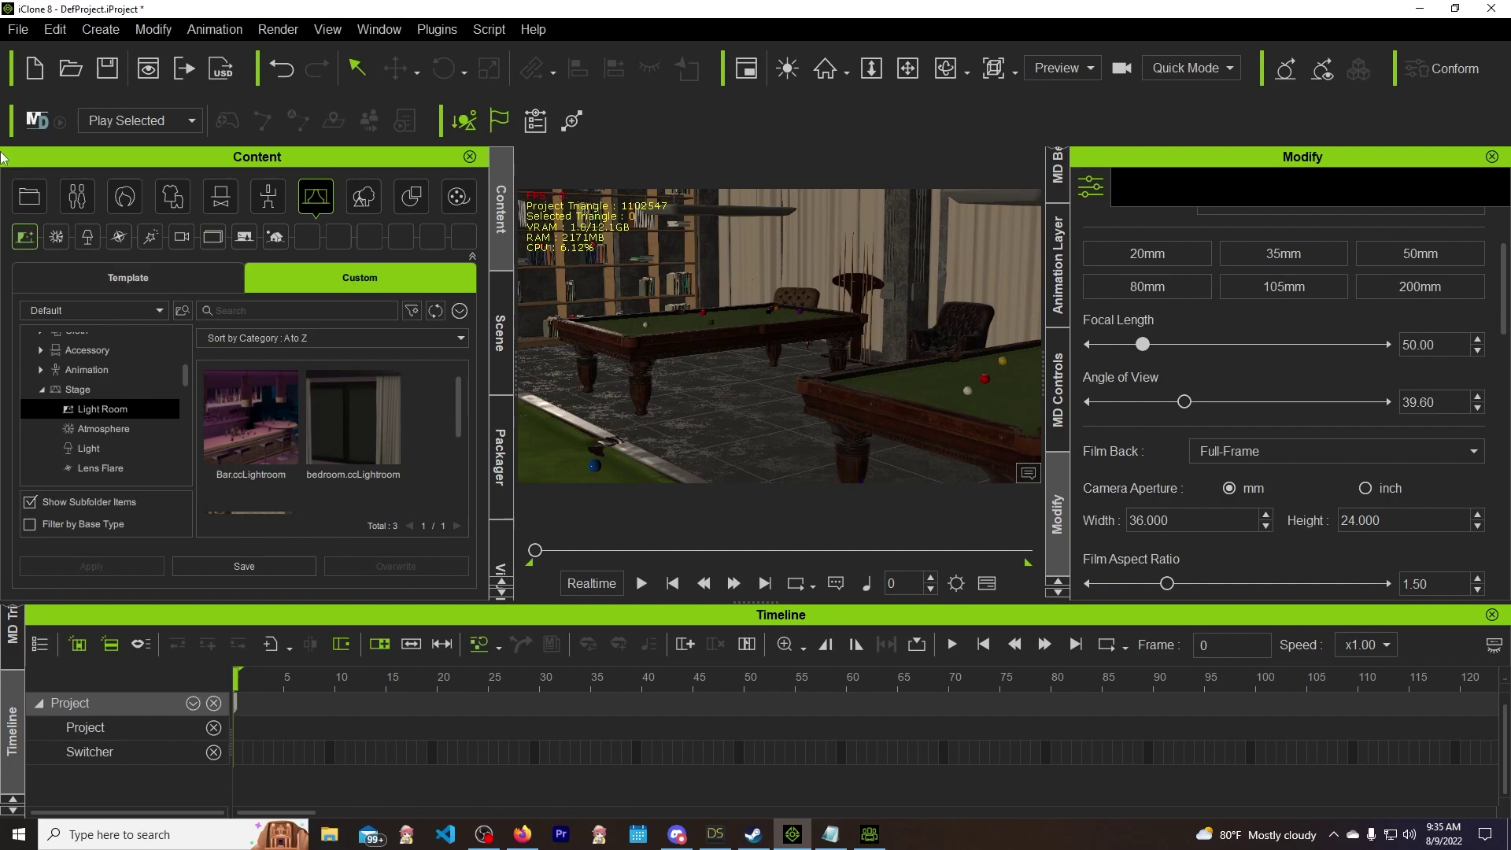
Start a new empty project and load the saved Pool Hall light room into it
{"action": "left_click", "coordinate": [34, 71]}
{"action": "left_click", "coordinate": [781, 455]}
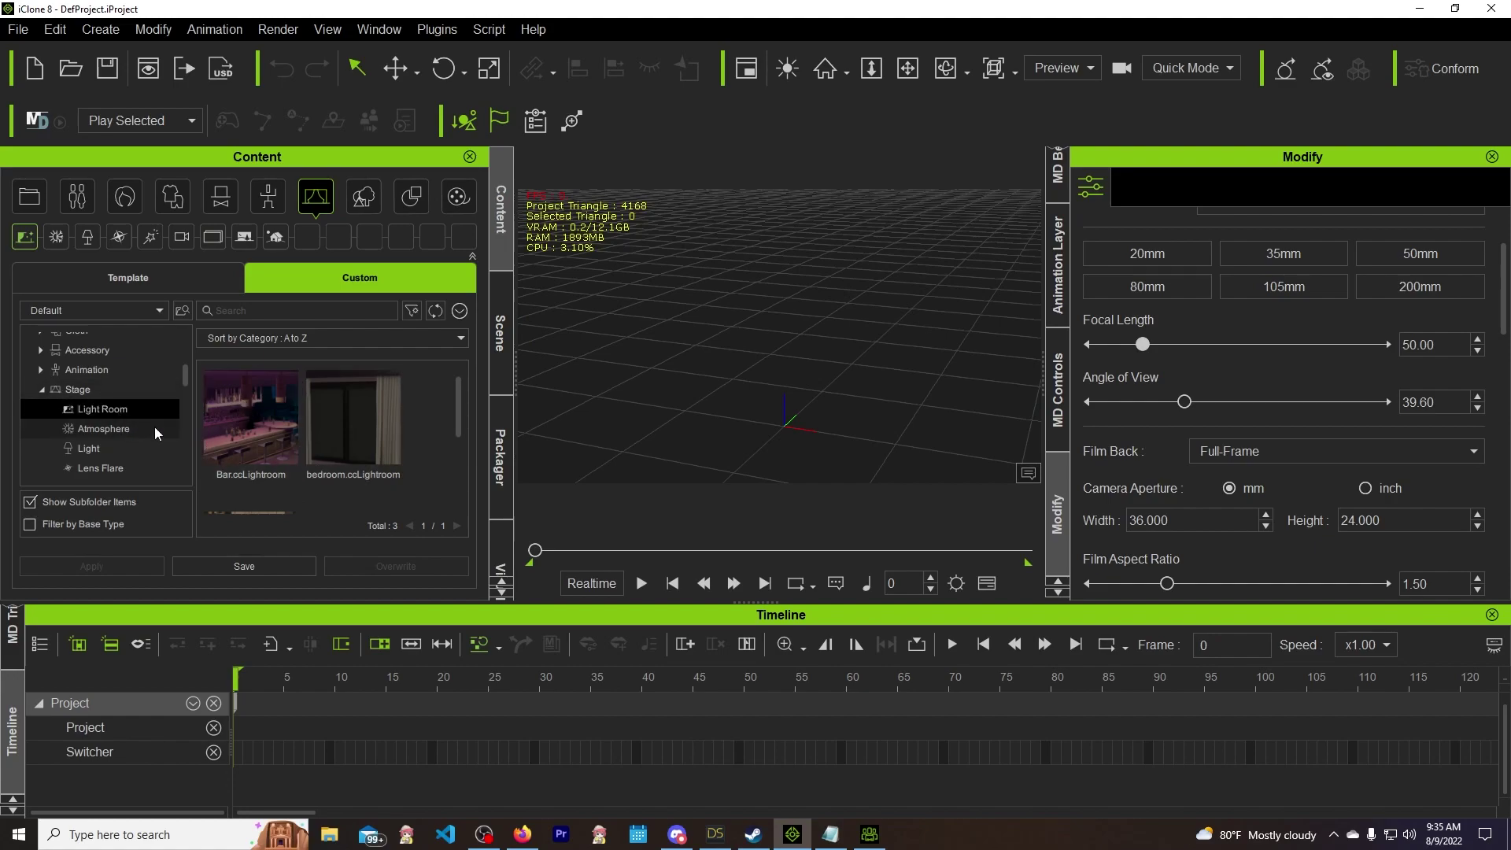
{"action": "scroll", "coordinate": [315, 429], "scroll_direction": "down", "scroll_amount": 3}
{"action": "double_click", "coordinate": [261, 428]}
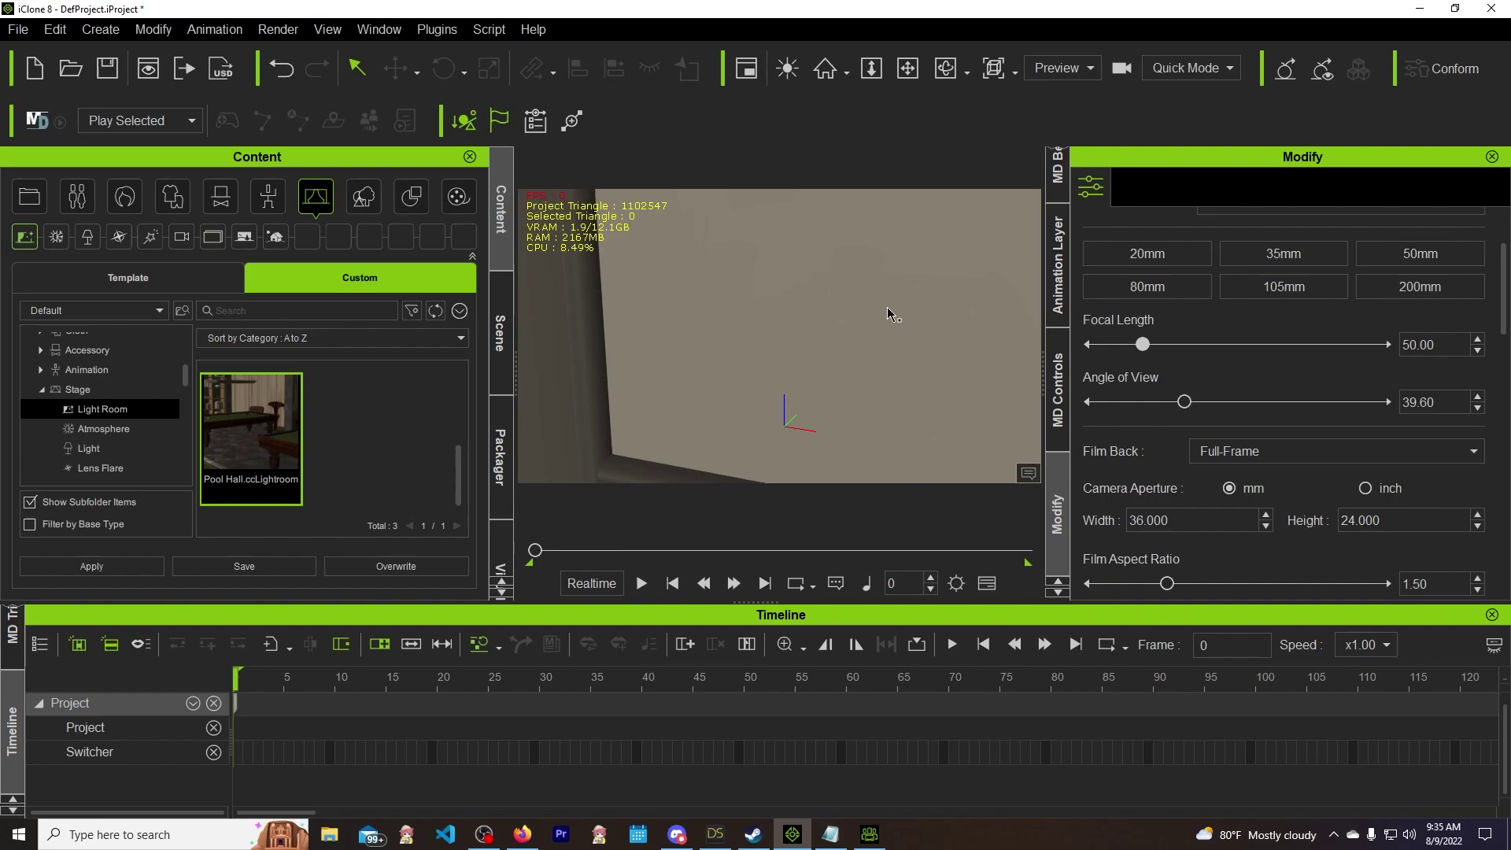
{"action": "right_click_drag", "start_coordinate": [889, 314], "coordinate": [665, 366]}
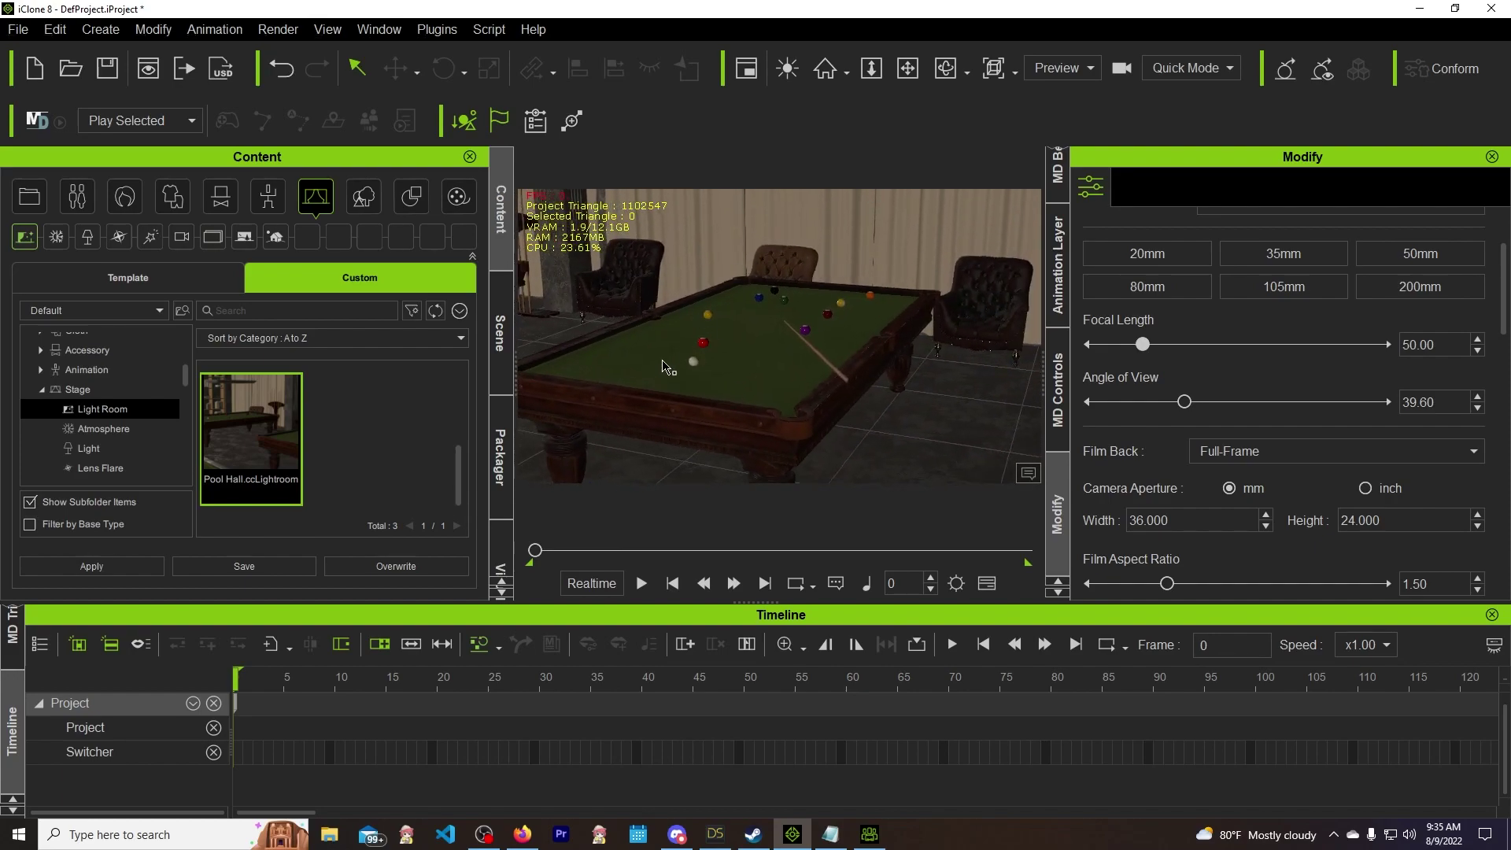
Rotate the nearest pool table to about 79 degrees around Z, separately from the other props
{"action": "left_click", "coordinate": [667, 367]}
{"action": "key", "text": "e"}
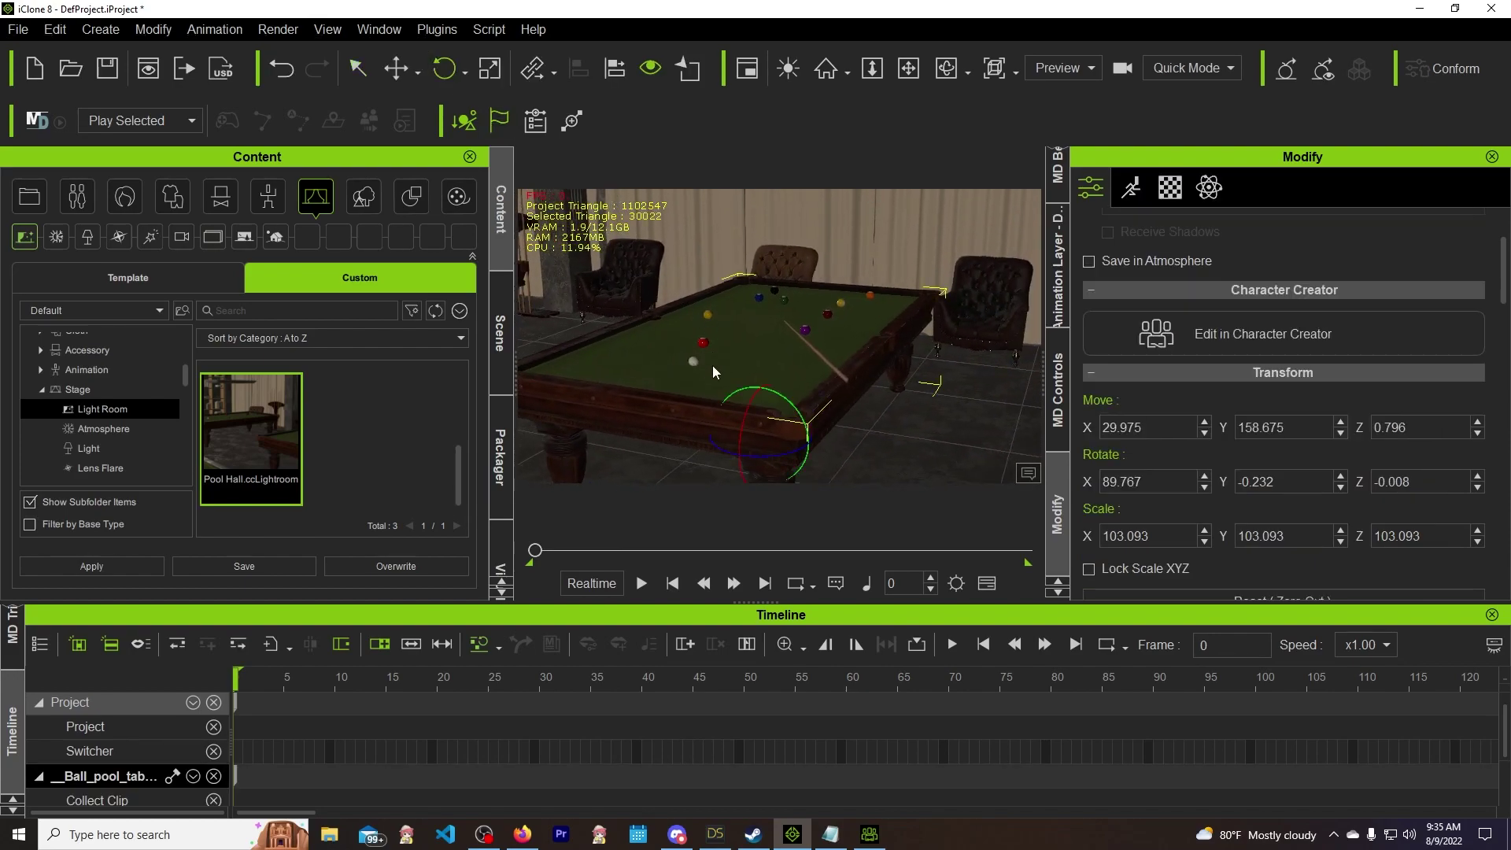
{"action": "left_click_drag", "start_coordinate": [760, 455], "coordinate": [820, 460]}
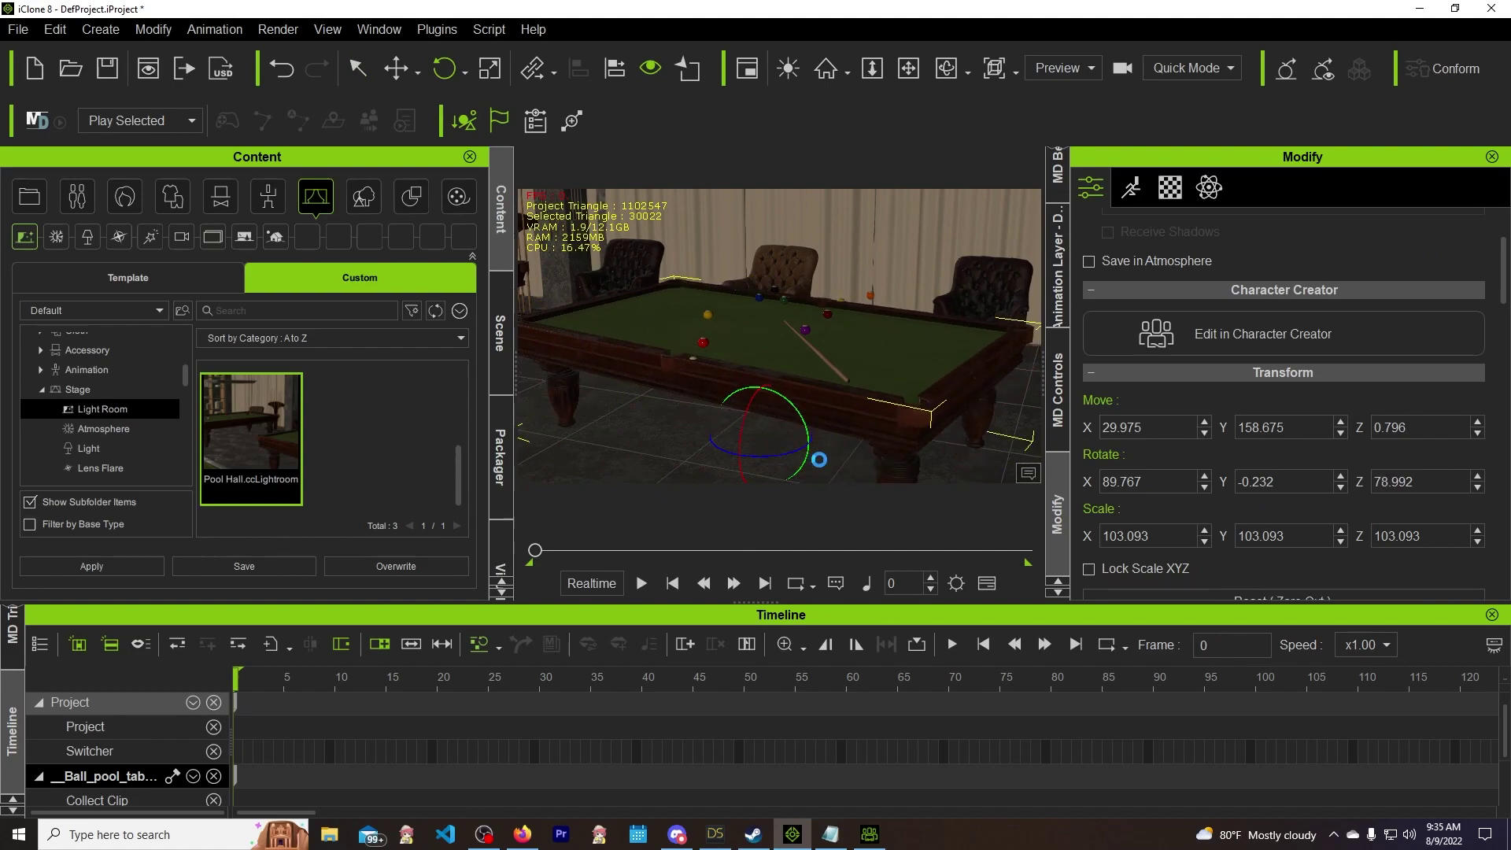